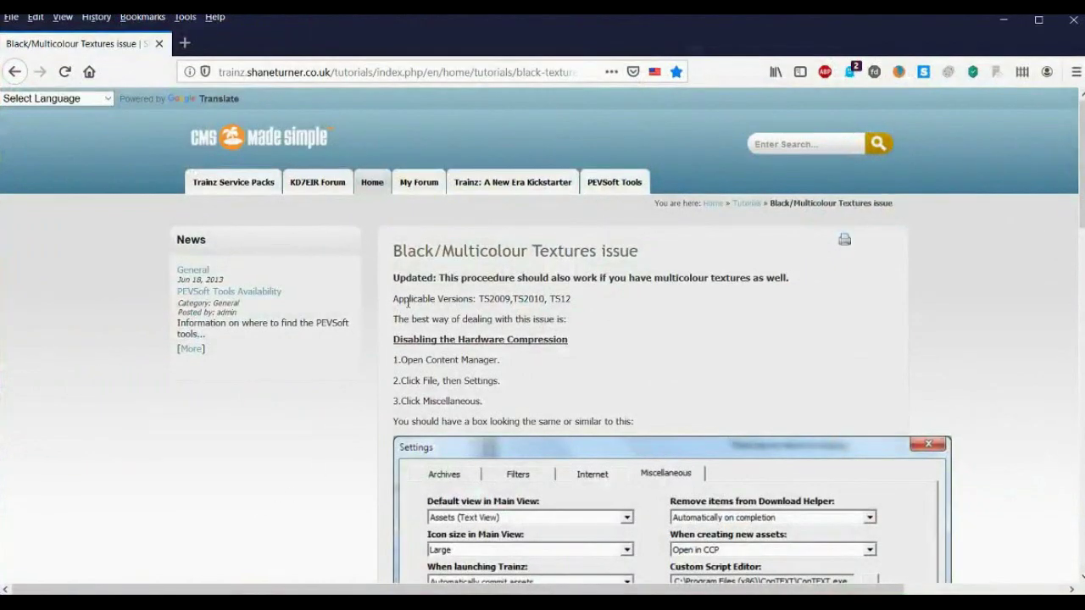
- Read the tutorial's instructions for disabling hardware accelerated texture compression in the Content Manager's Miscellaneous settings
scroll(408, 302, "down", 2)
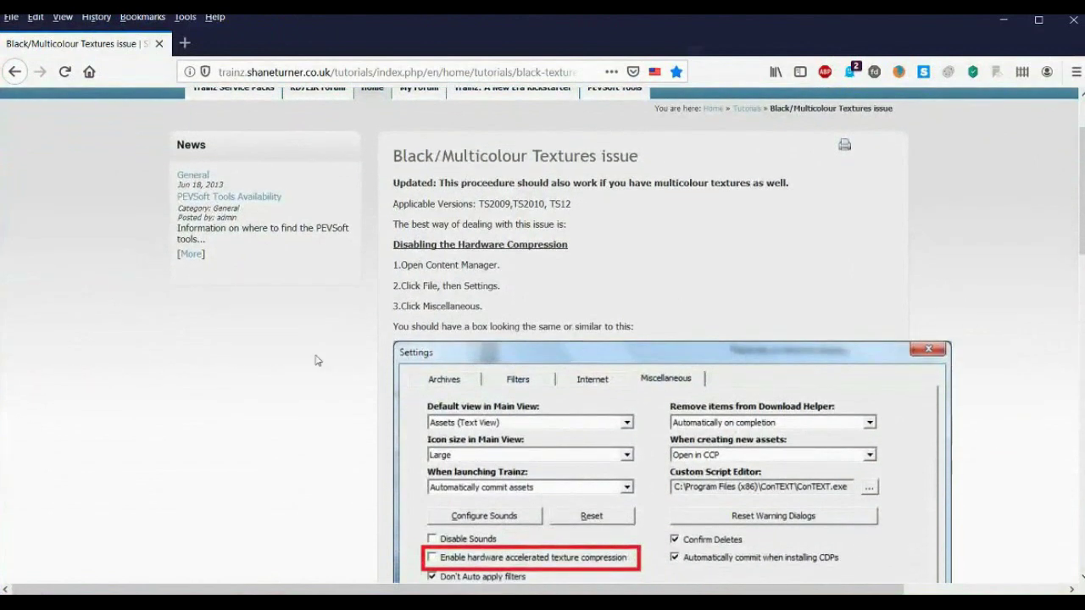
scroll(314, 361, "up", 2)
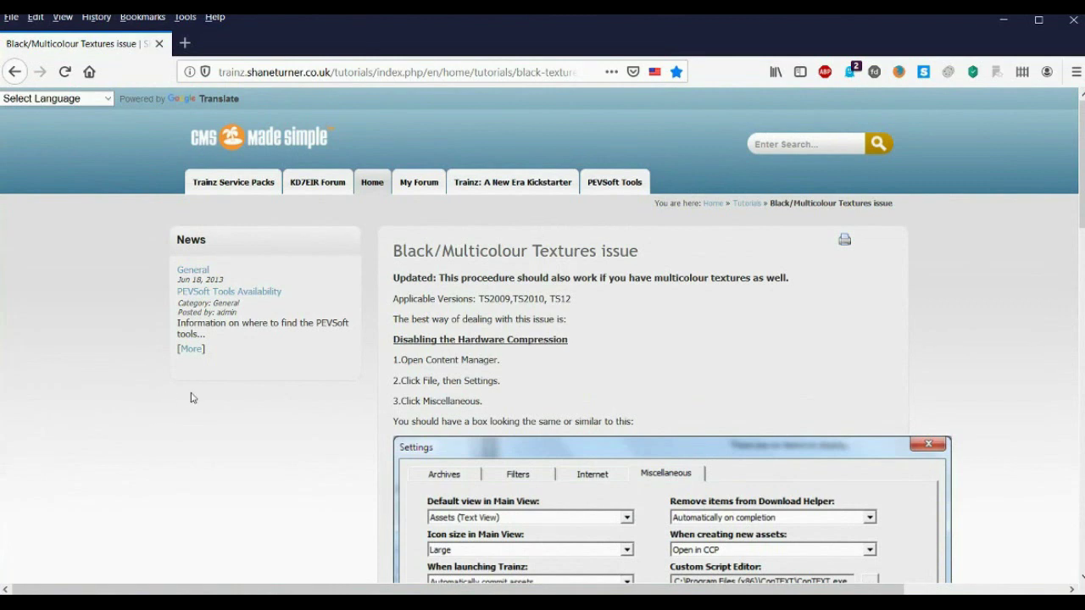
scroll(339, 390, "down", 2)
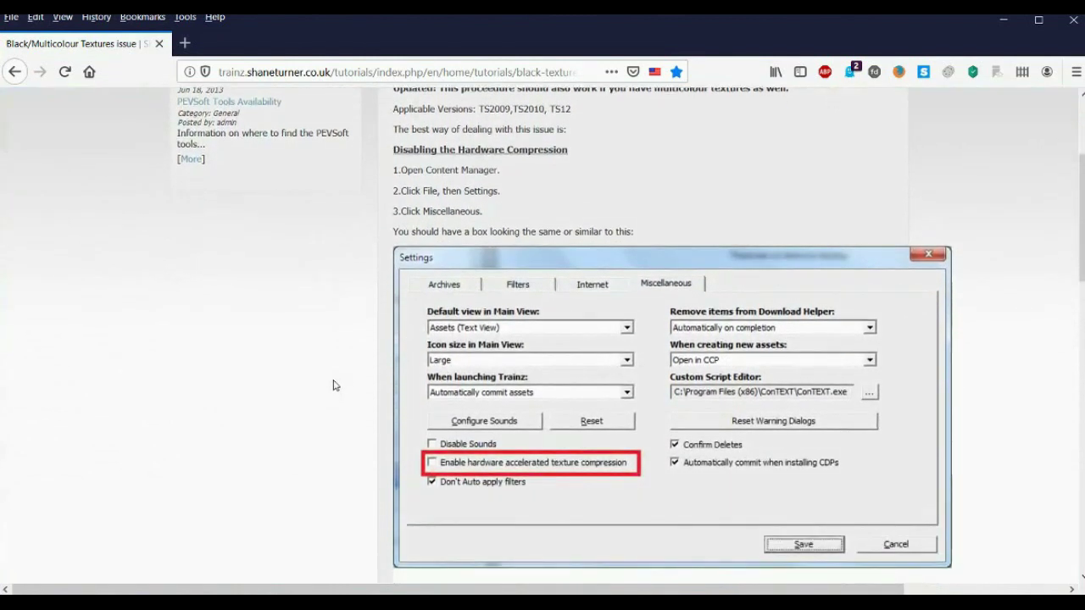
scroll(333, 385, "down", 1)
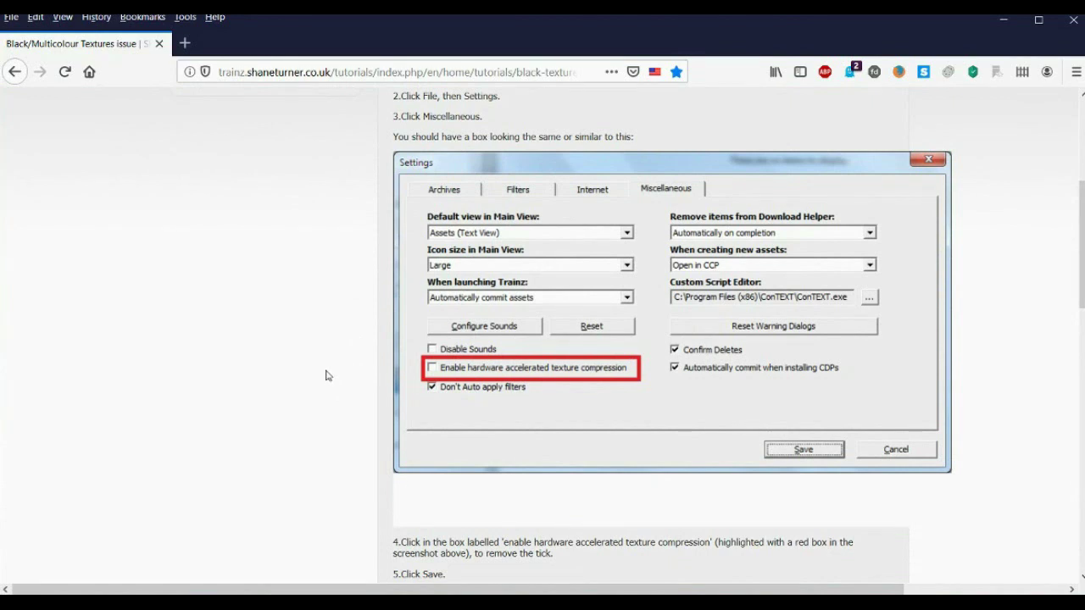
scroll(328, 375, "down", 2)
scroll(328, 376, "up", 6)
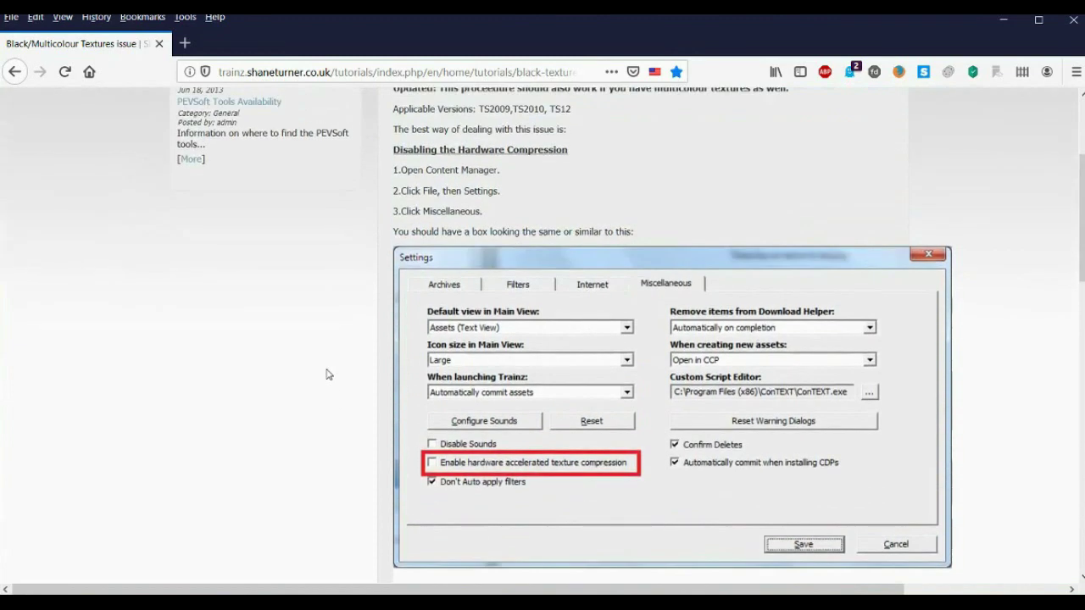
scroll(328, 373, "up", 1)
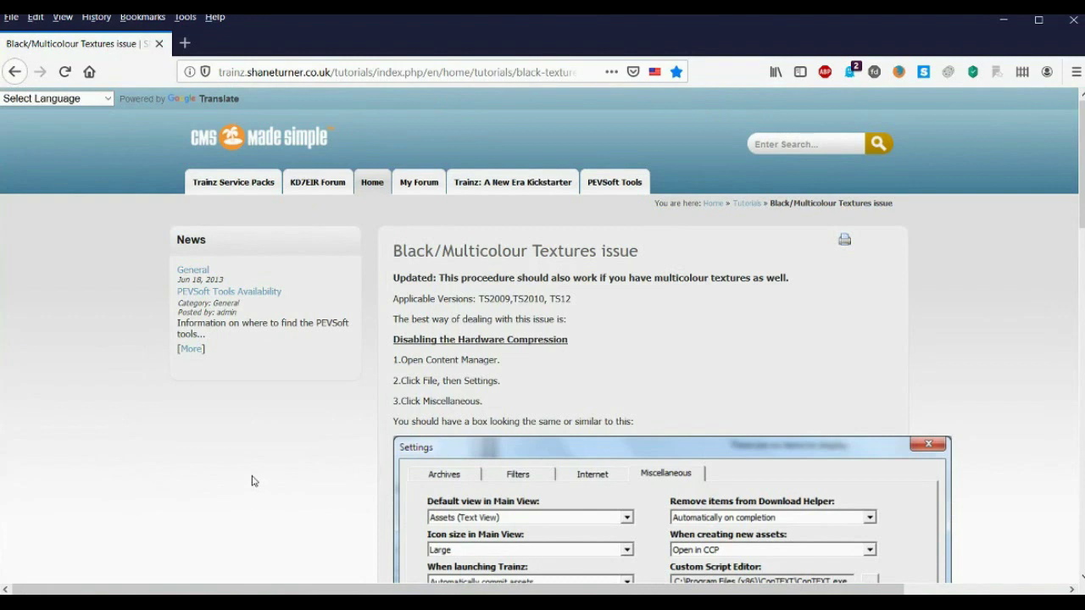
scroll(252, 479, "down", 2)
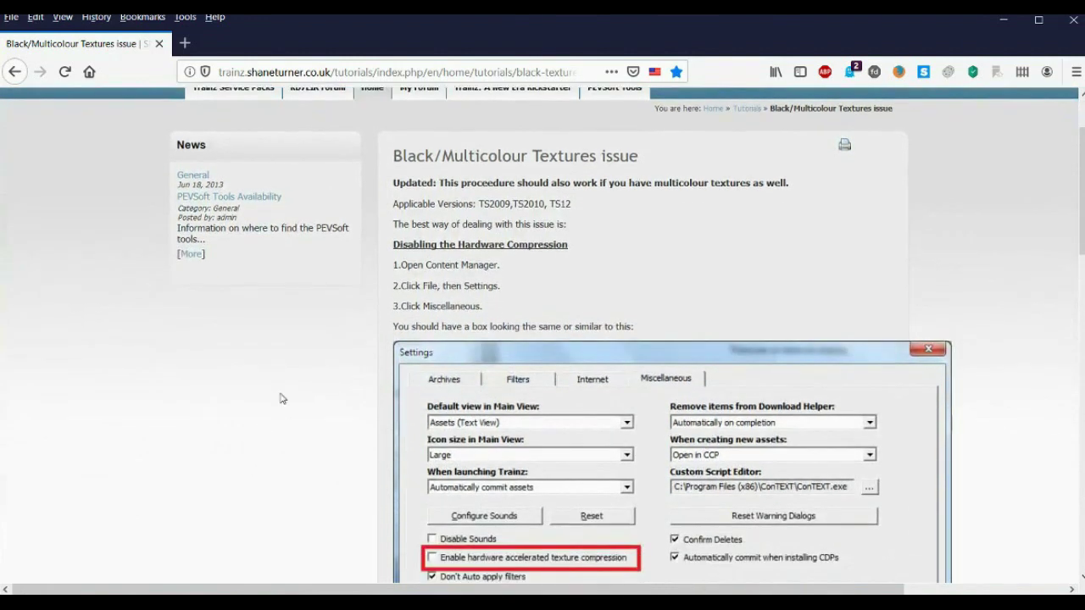
scroll(283, 399, "down", 2)
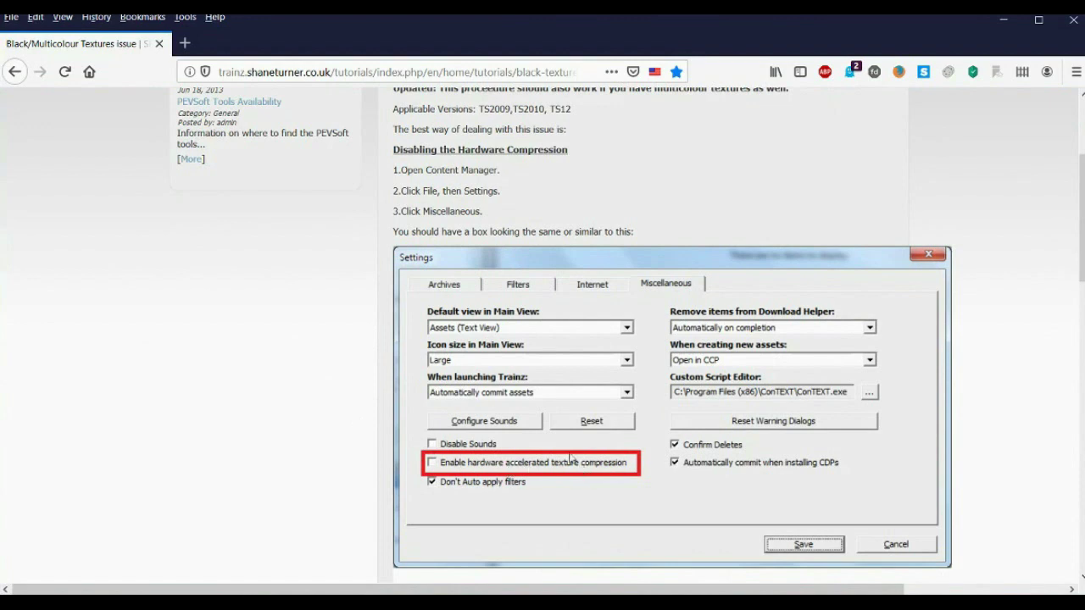
scroll(332, 424, "up", 2)
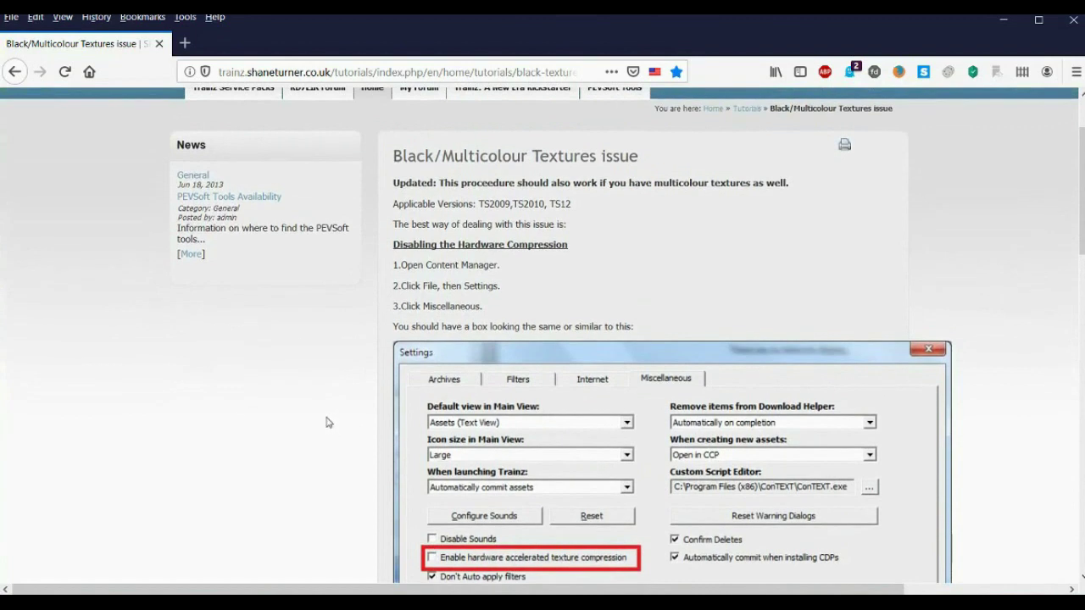
scroll(318, 407, "down", 2)
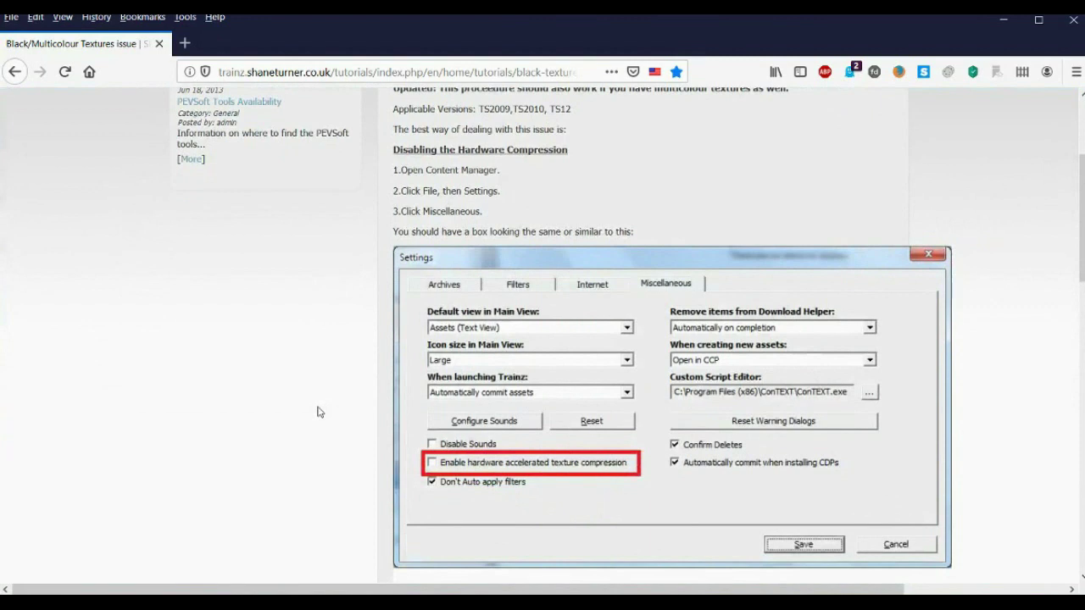
scroll(318, 412, "up", 2)
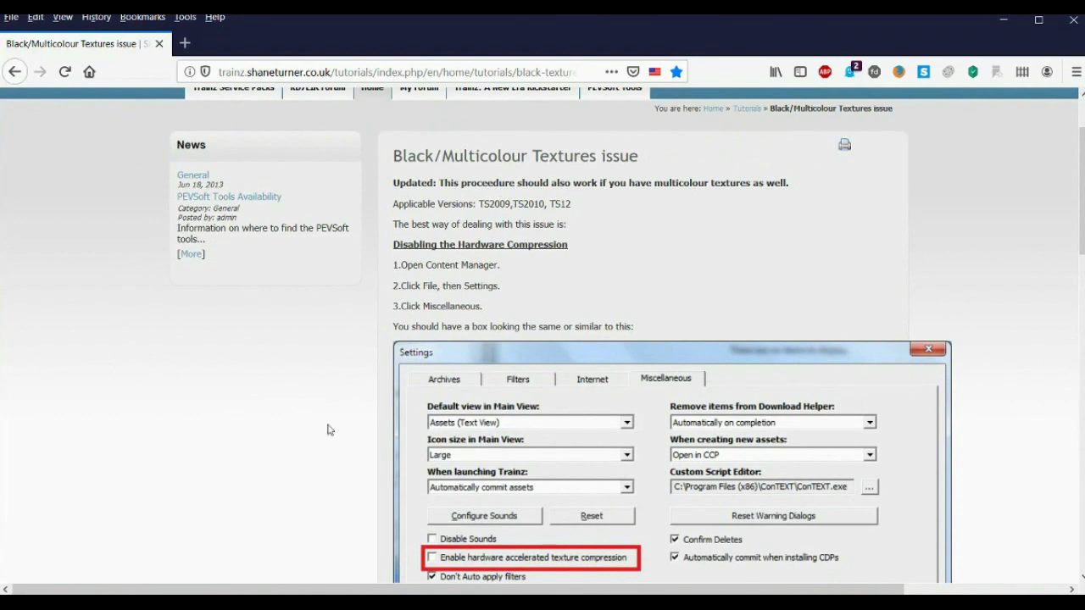
scroll(246, 467, "down", 2)
scroll(246, 467, "down", 2)
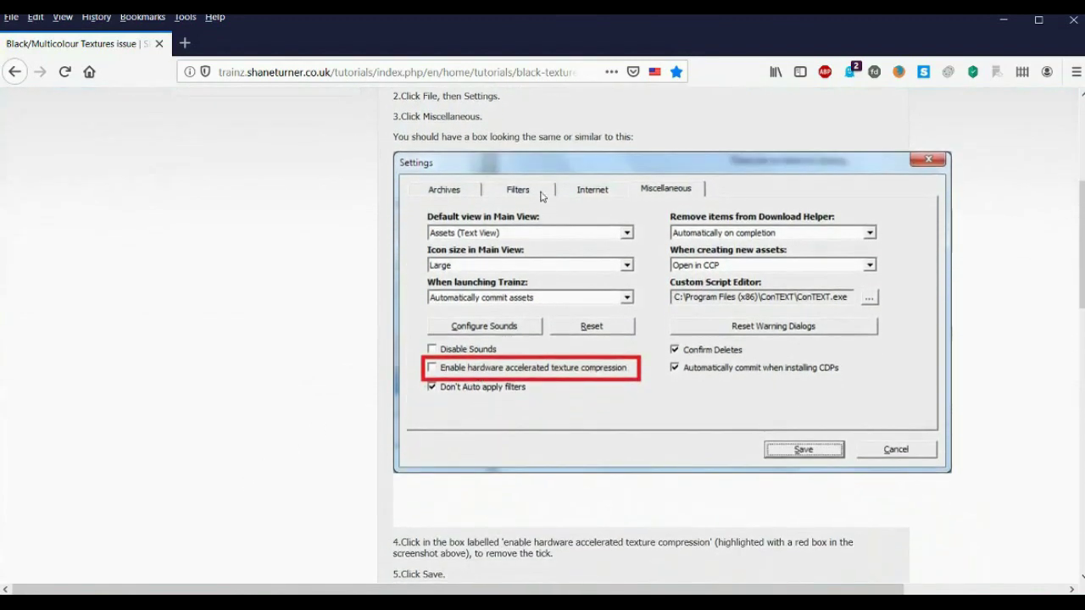
scroll(489, 170, "up", 4)
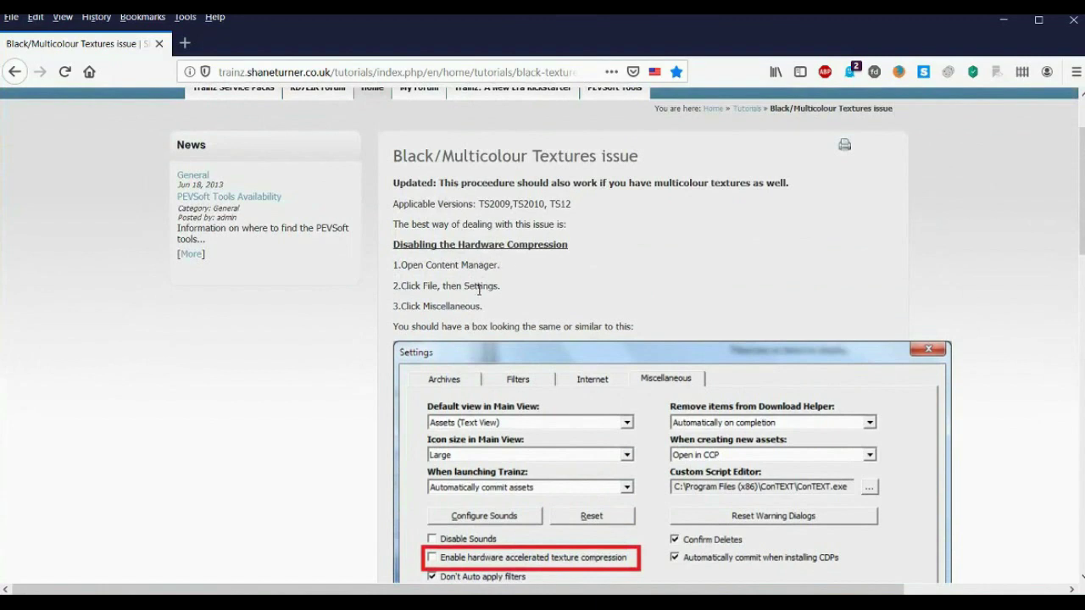
scroll(480, 289, "down", 2)
scroll(329, 366, "down", 2)
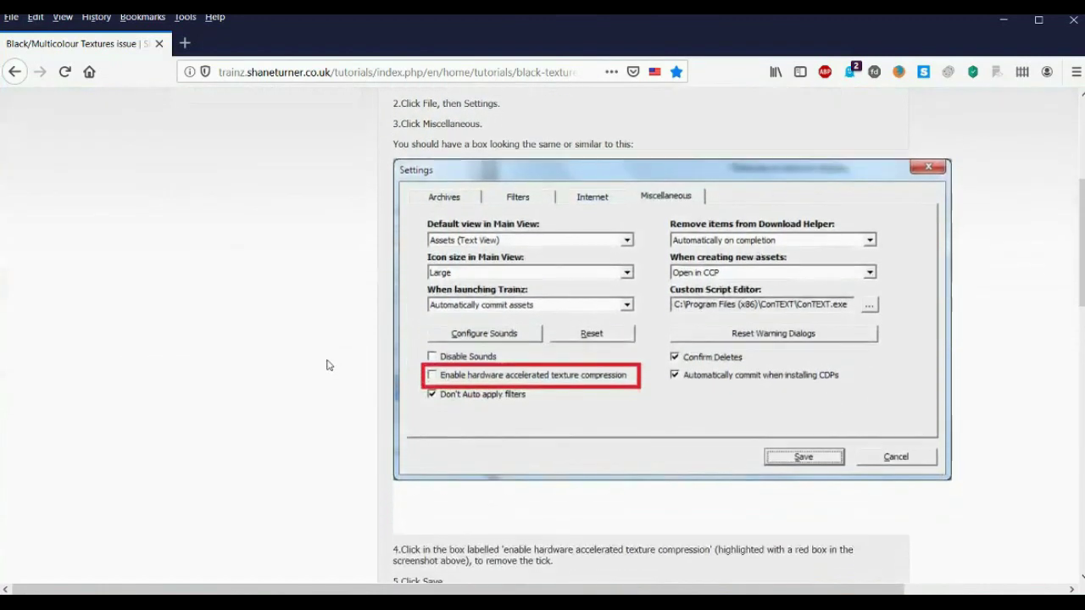
scroll(330, 347, "down", 2)
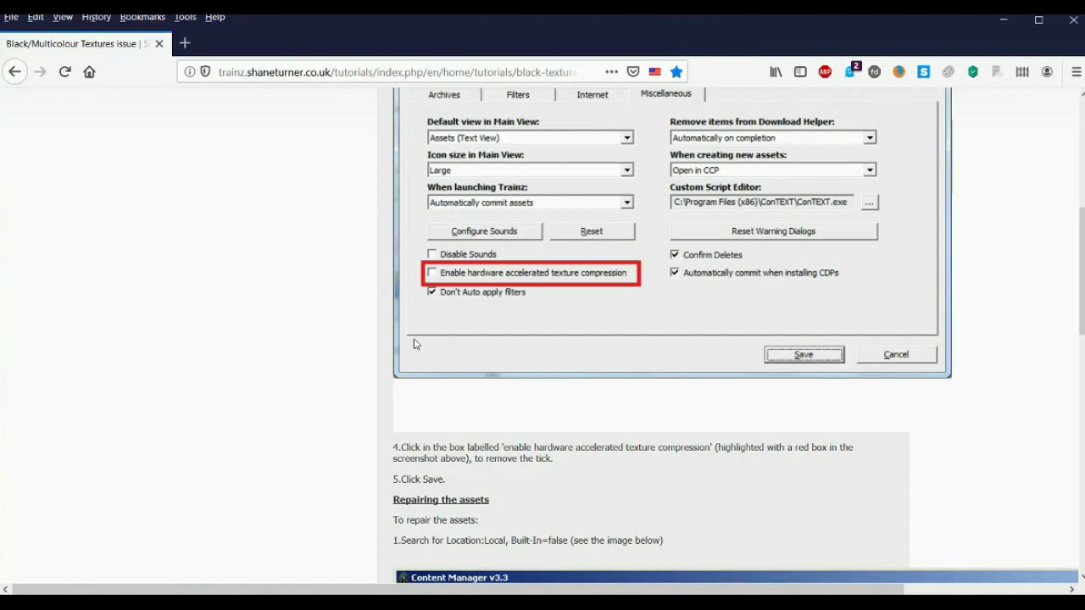
- Read the tutorial's asset repair instructions, including the search filter, the edit and commit steps, and the redownload alternative
scroll(416, 343, "down", 2)
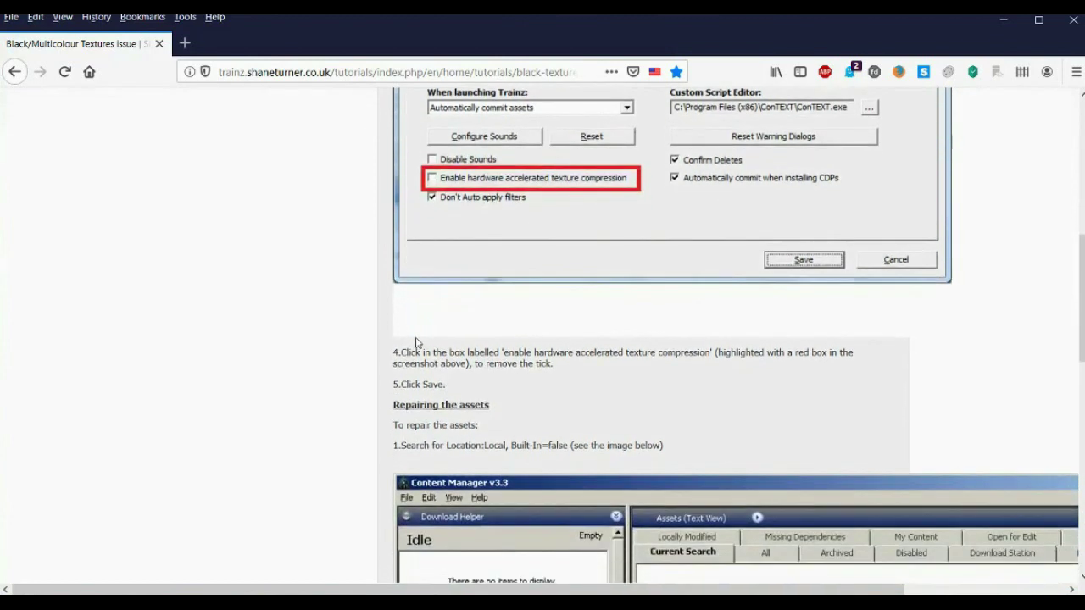
scroll(414, 343, "down", 6)
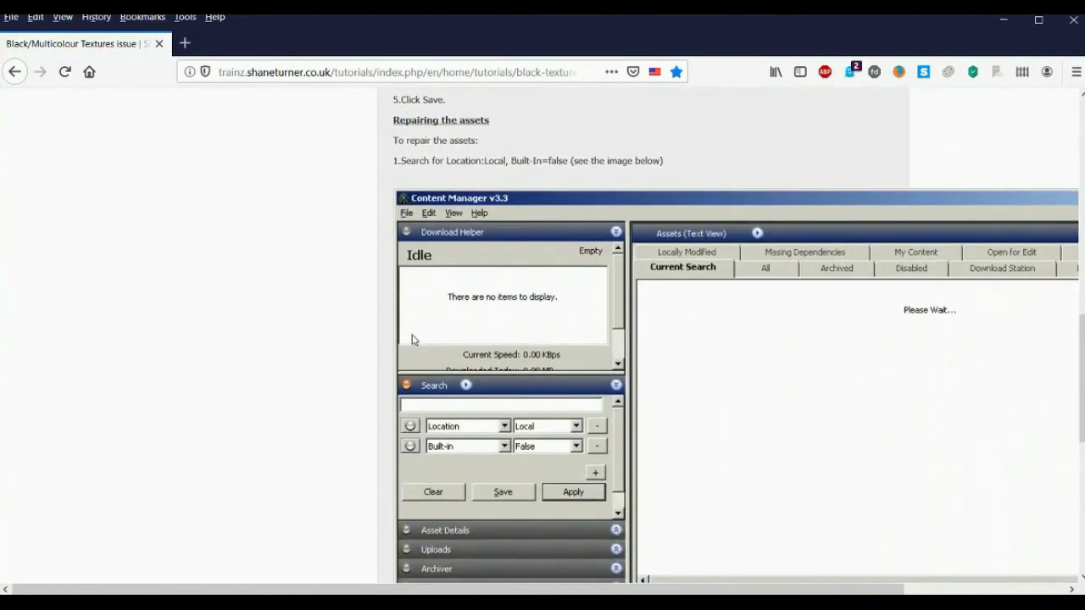
scroll(420, 351, "down", 2)
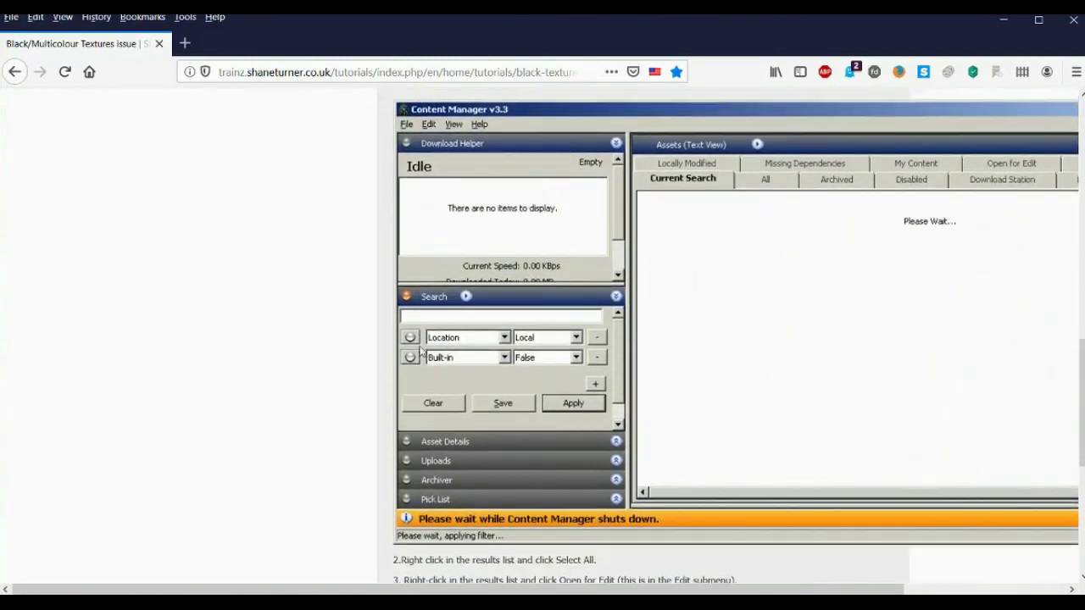
scroll(421, 351, "up", 4)
scroll(421, 350, "up", 1)
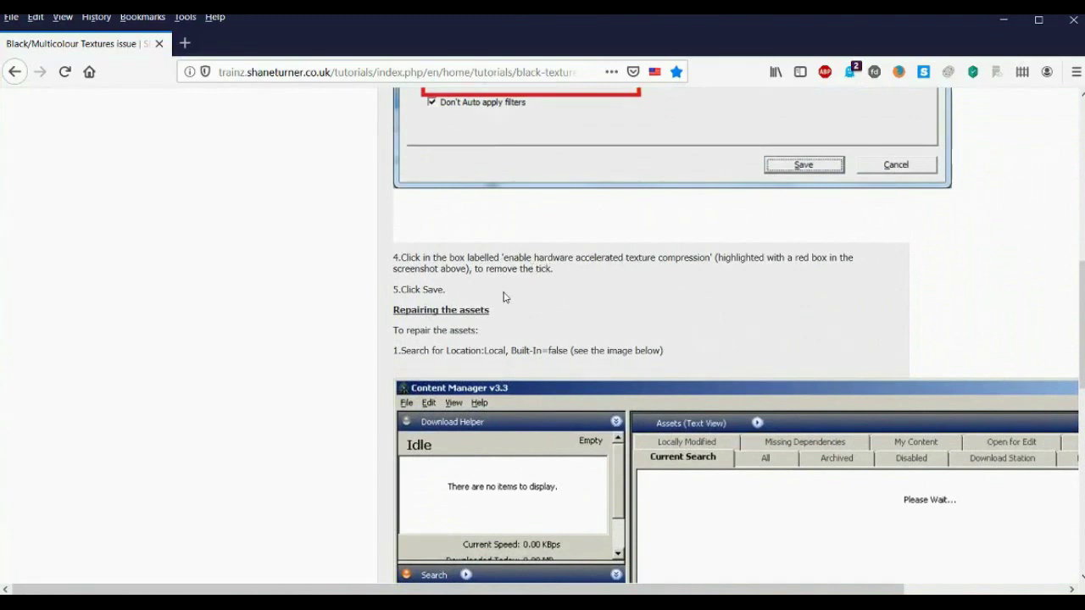
scroll(506, 297, "down", 2)
scroll(585, 227, "up", 4)
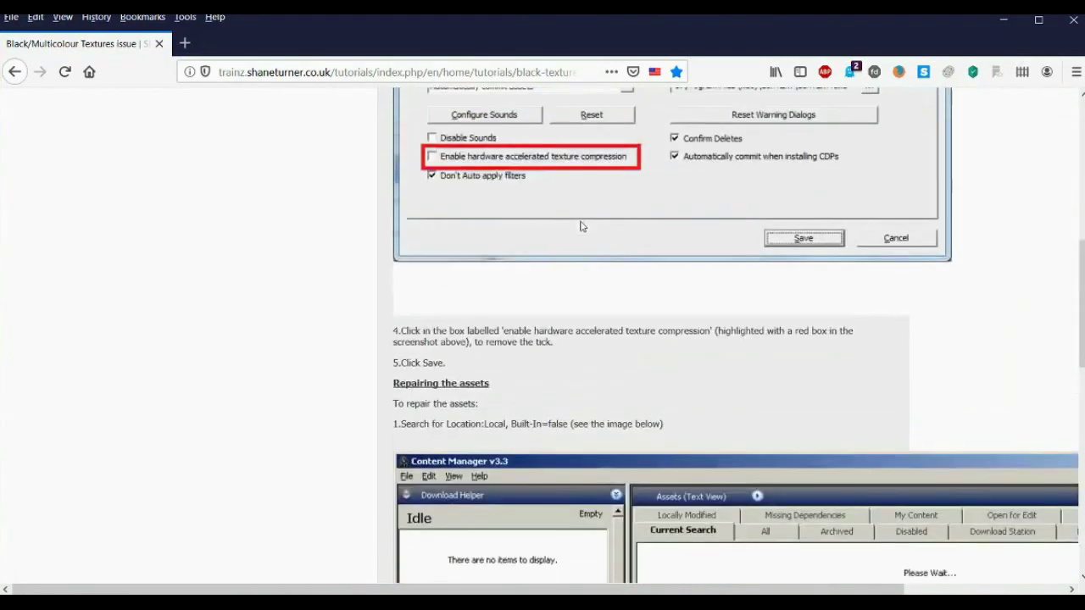
scroll(547, 353, "down", 6)
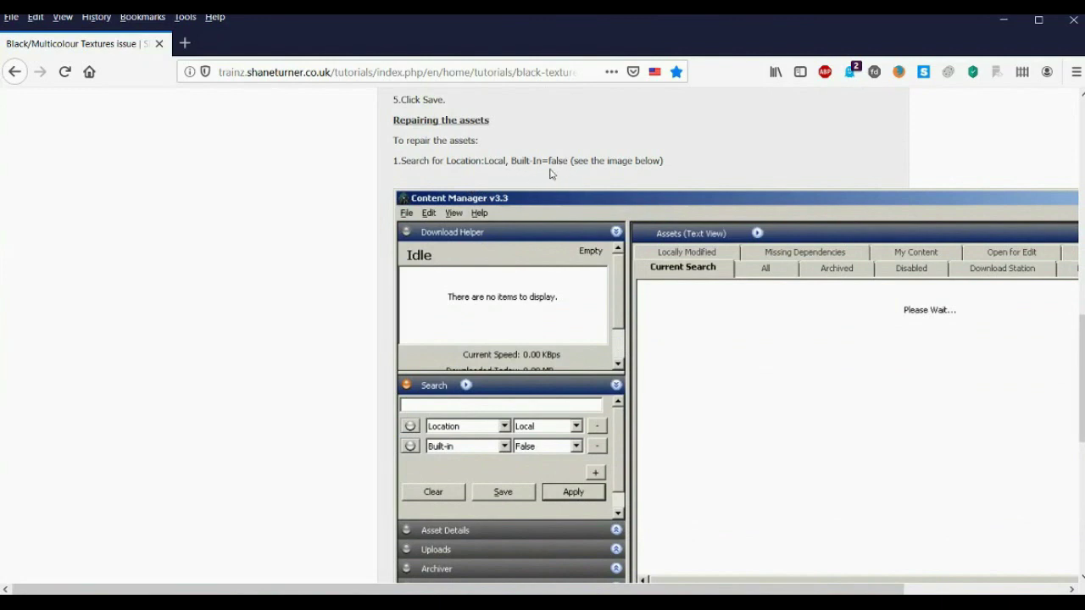
scroll(550, 178, "down", 4)
scroll(525, 207, "down", 5)
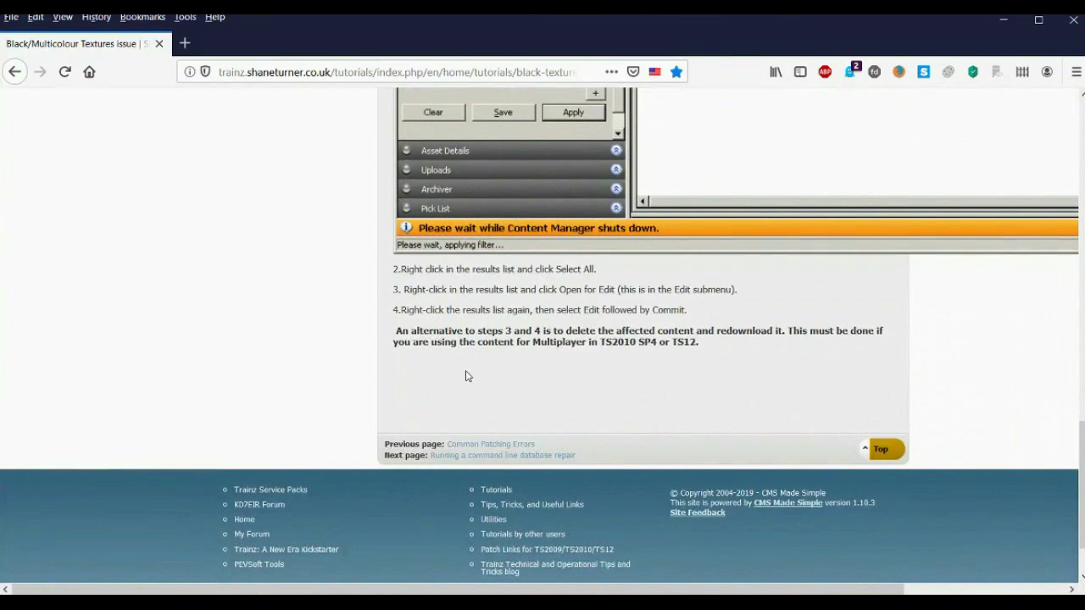
scroll(469, 374, "up", 2)
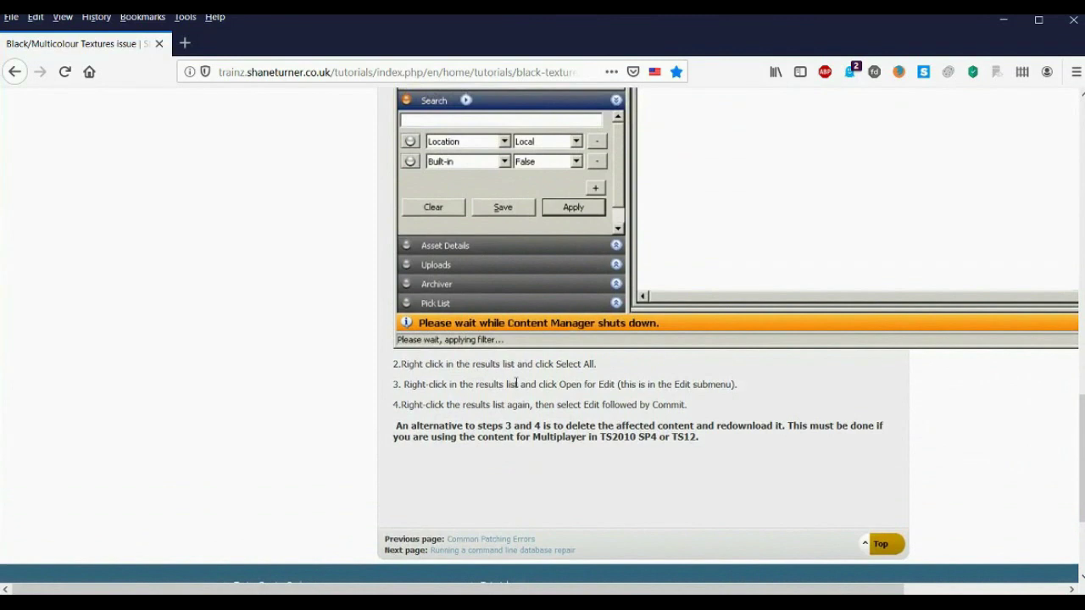
scroll(473, 404, "up", 5)
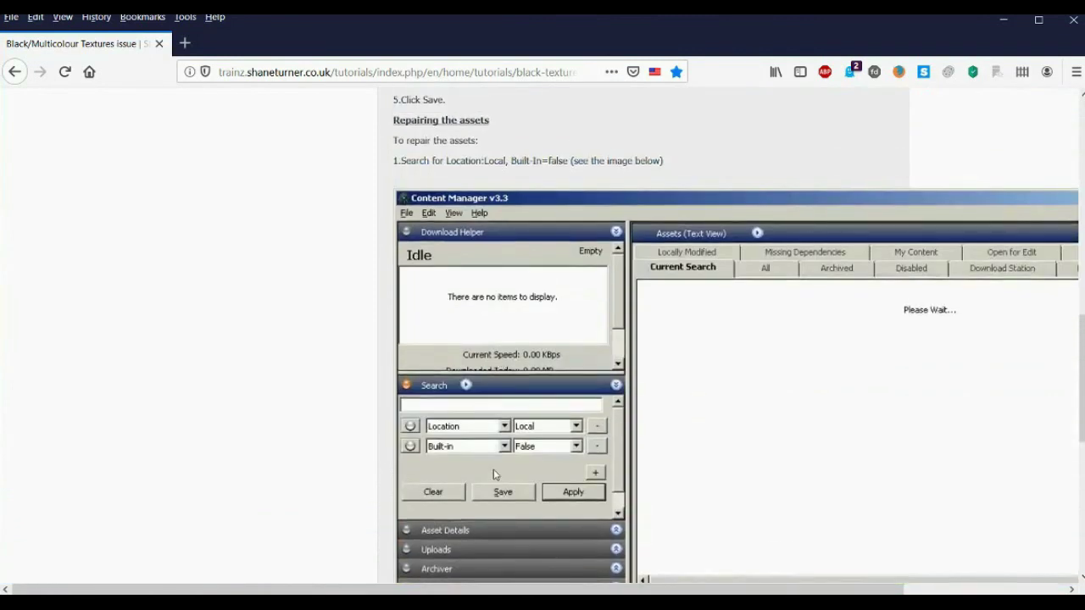
scroll(505, 428, "down", 1)
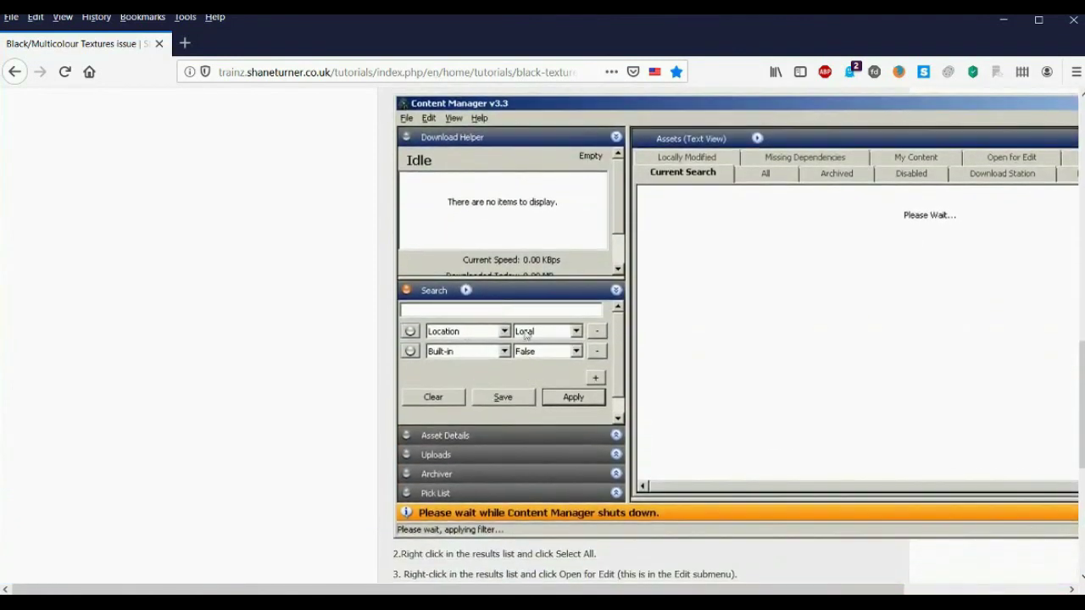
scroll(475, 354, "down", 7)
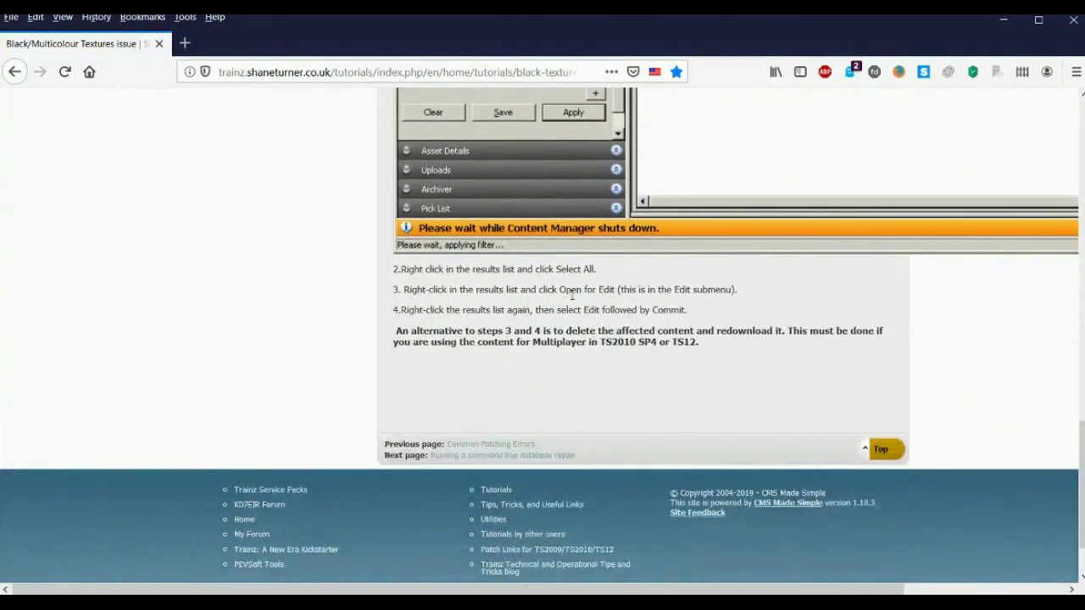
scroll(553, 322, "down", 2)
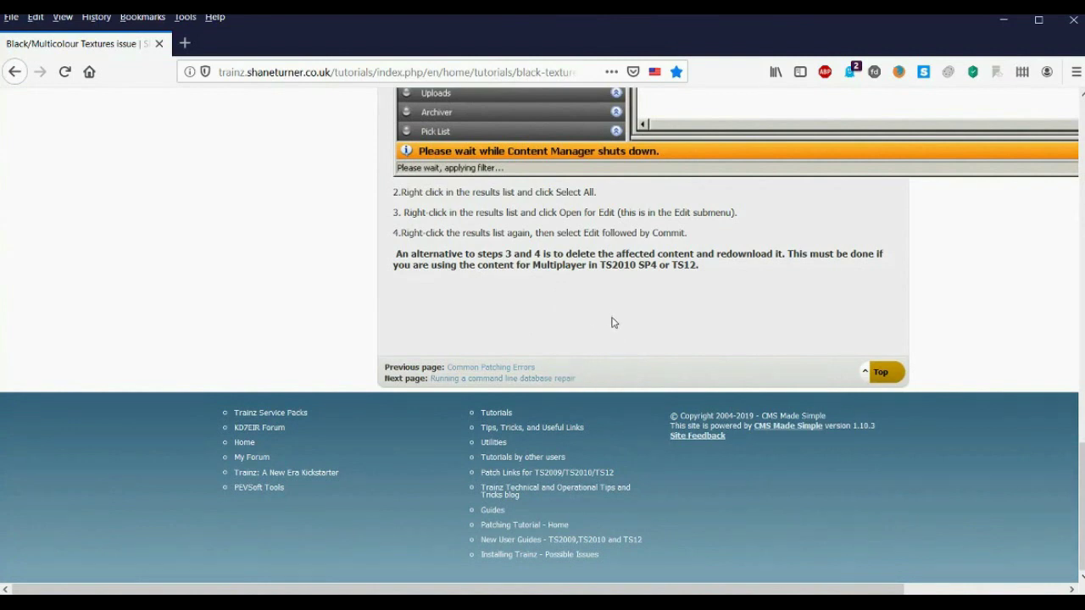
scroll(615, 323, "up", 15)
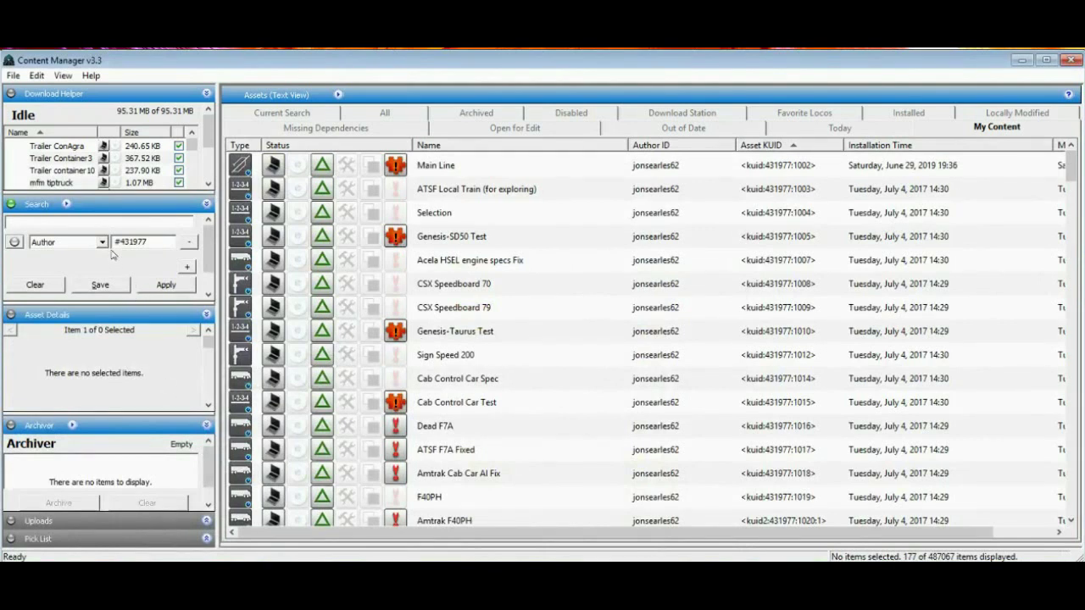
- Switch to Content Manager and sort the My Content asset list by name
left_click(1007, 129)
mouse_move(1069, 169)
left_mouse_down()
mouse_move(1069, 232)
mouse_move(1069, 161)
left_mouse_up()
left_click(450, 146)
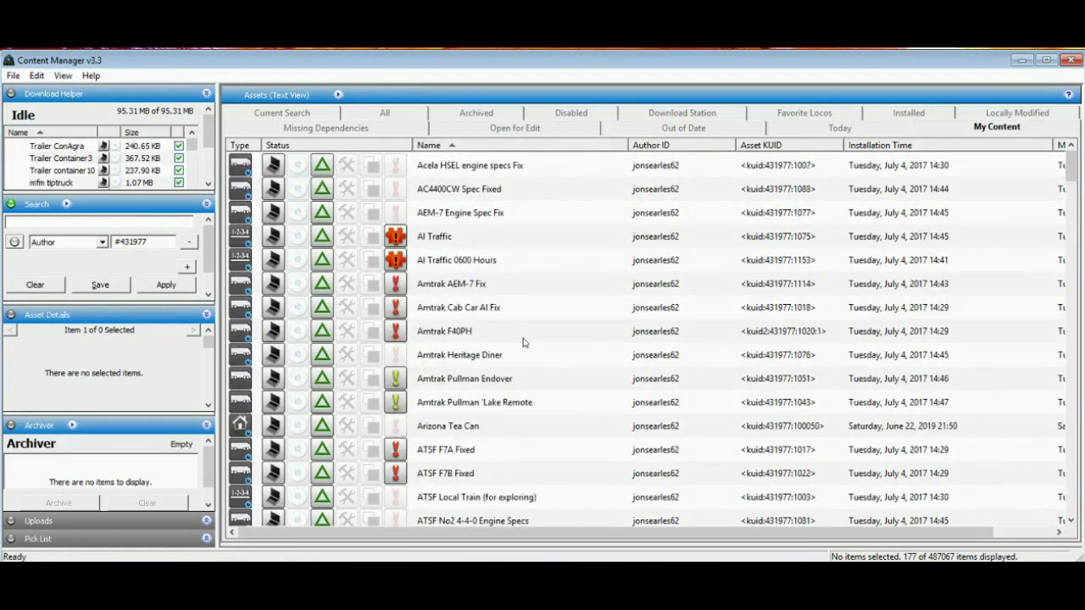
- Open the Arizona Tea Can asset for editing in Explorer, then close its folder window
scroll(522, 341, "down", 2)
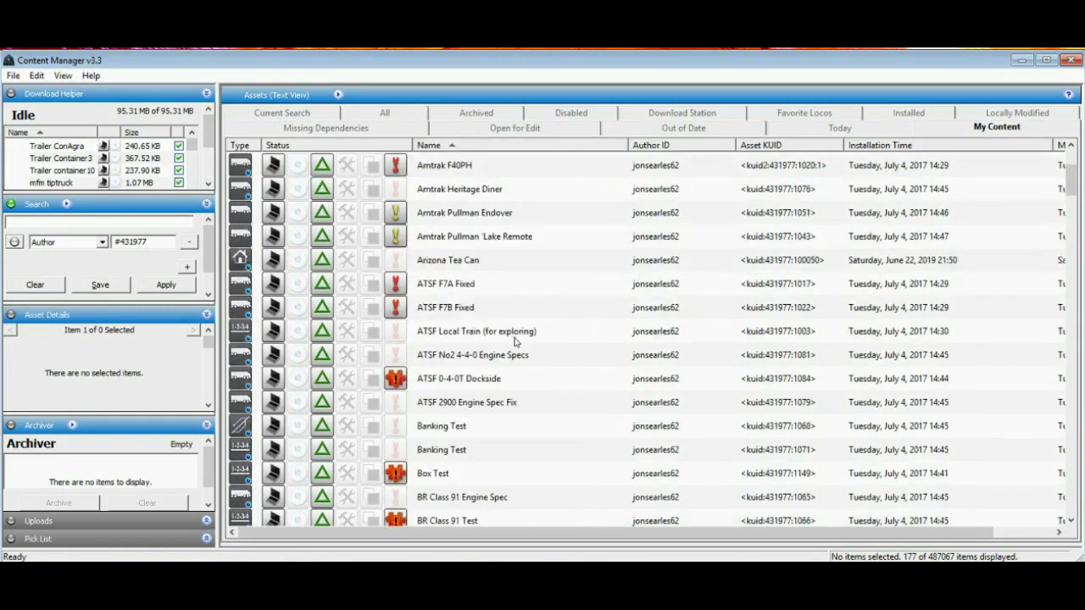
left_click(457, 263)
right_click(456, 264)
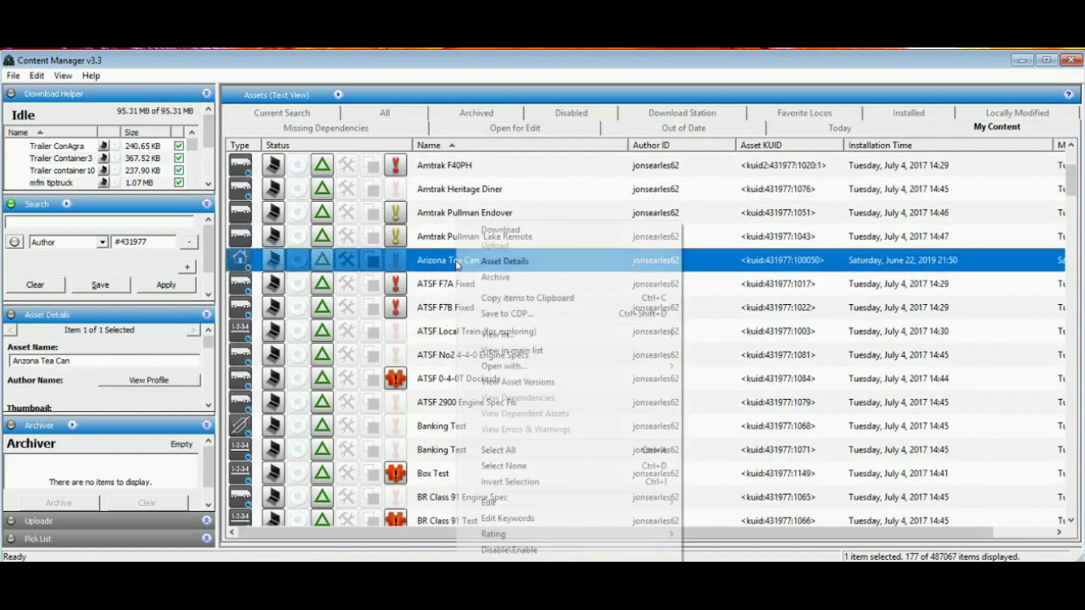
mouse_move(499, 507)
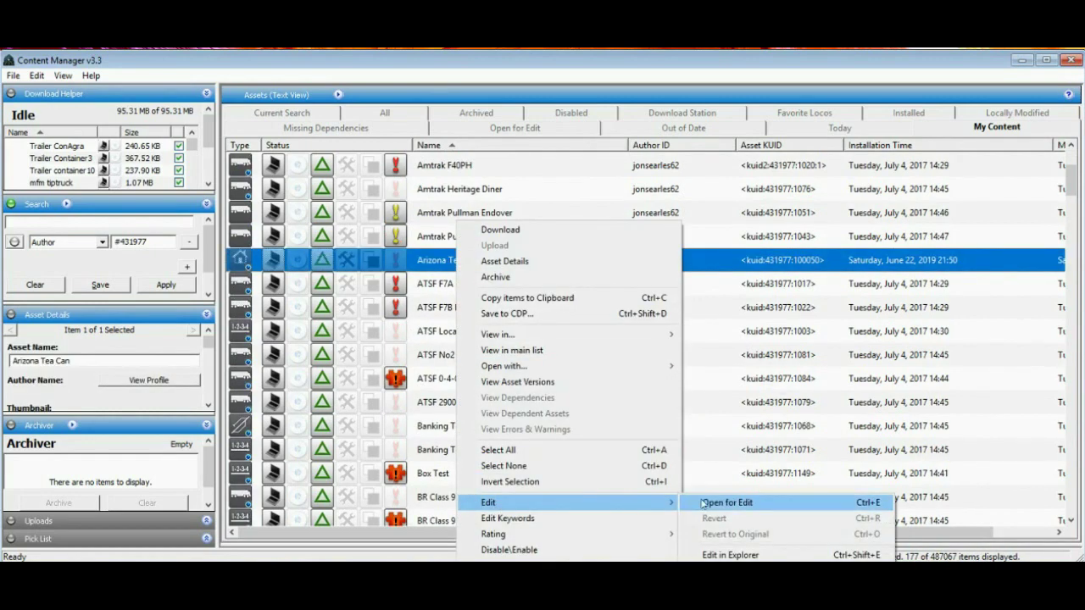
left_click(680, 551)
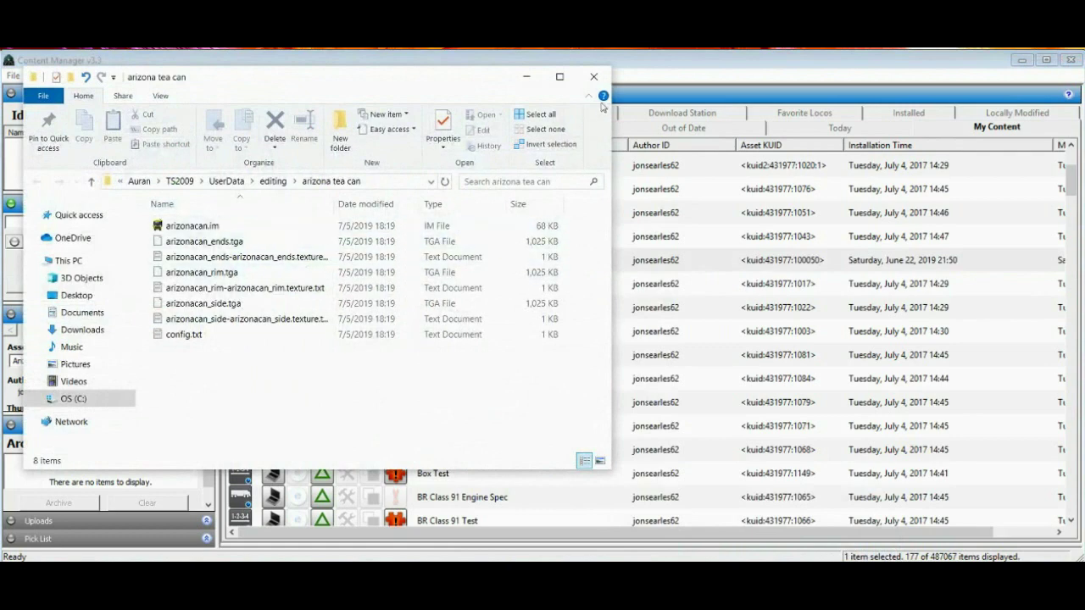
left_click(593, 77)
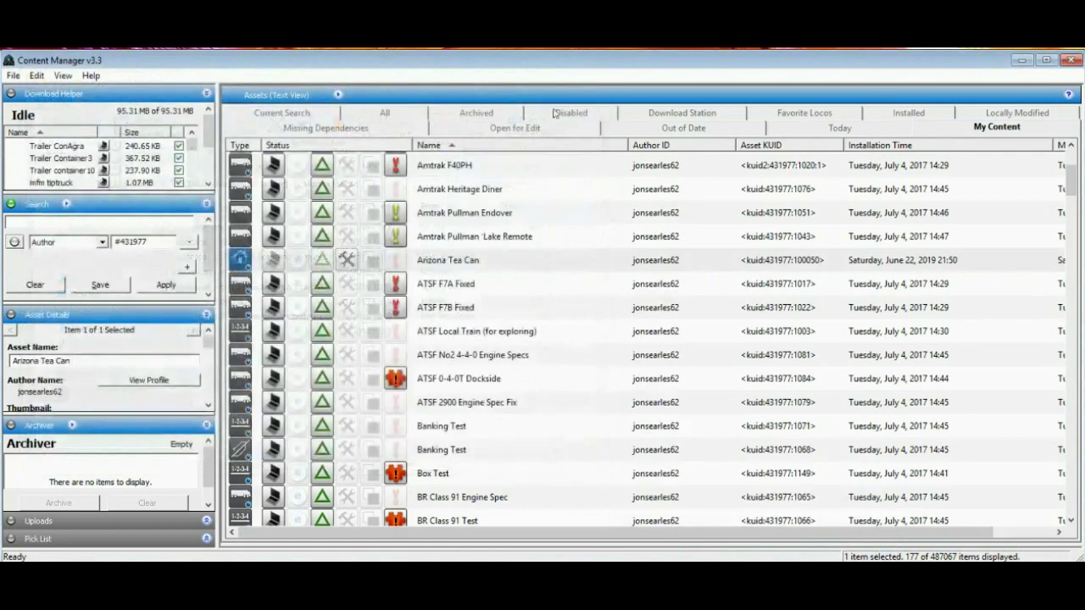
- Commit the edited Arizona Tea Can asset, showing the commit details, and close the completed task report
left_click(452, 262)
right_click(453, 262)
mouse_move(545, 508)
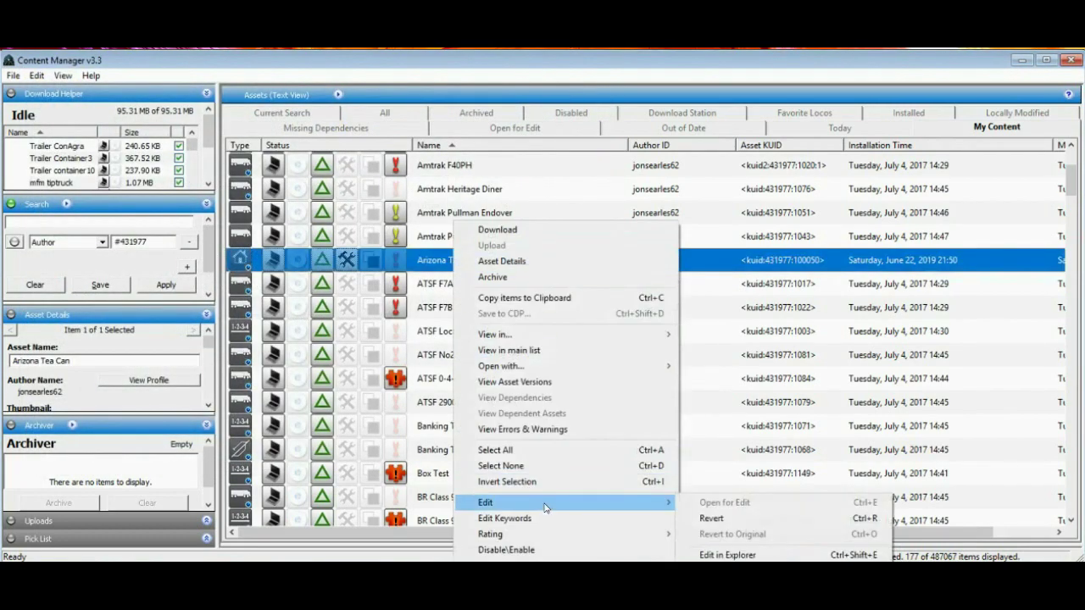
key("ctrl+m")
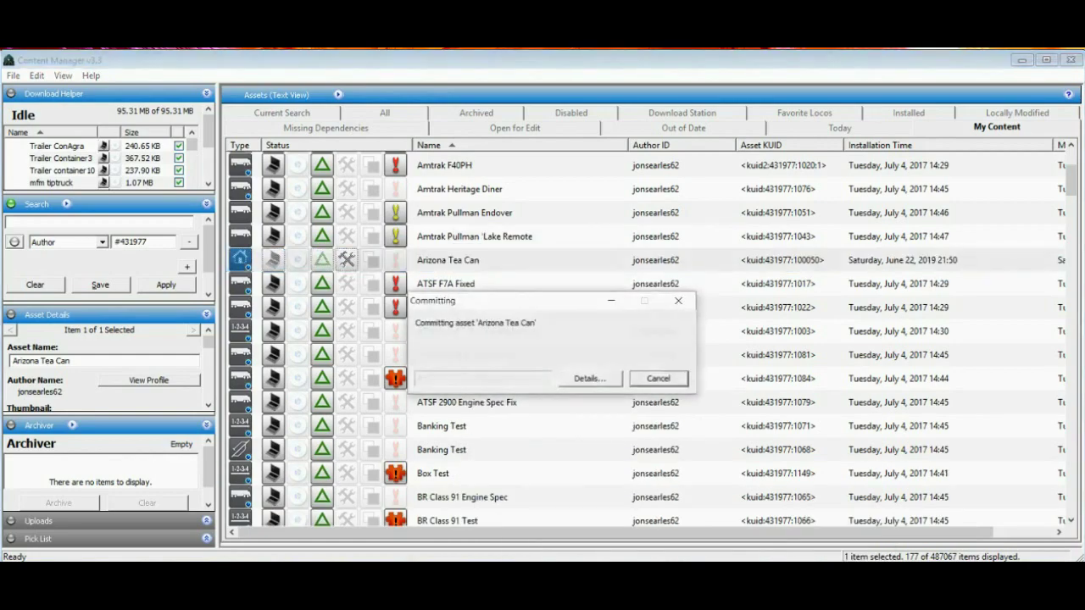
left_click(586, 379)
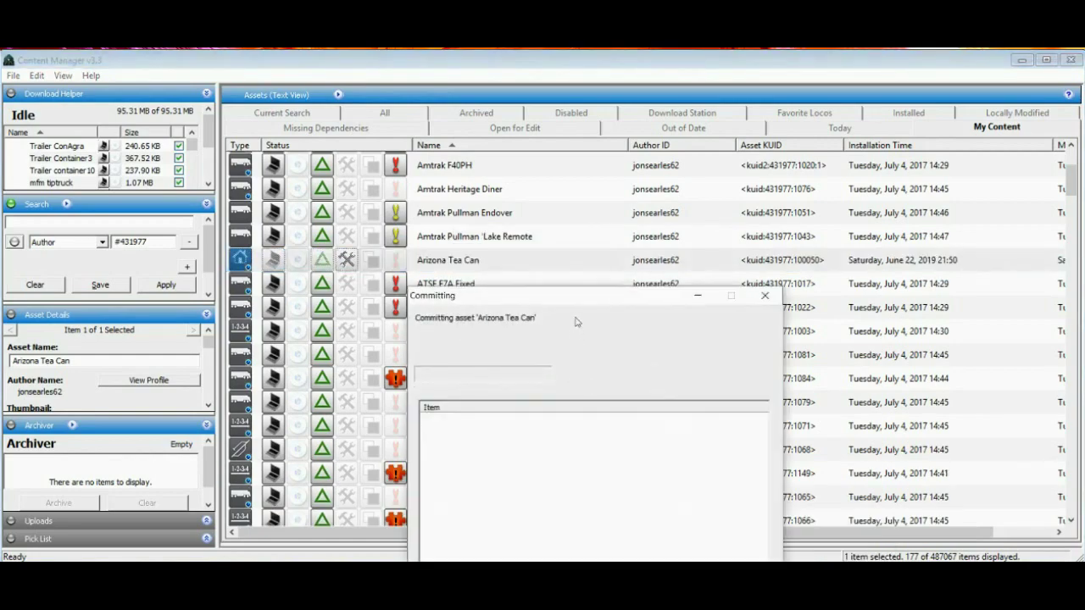
left_click_drag(579, 304, 574, 177)
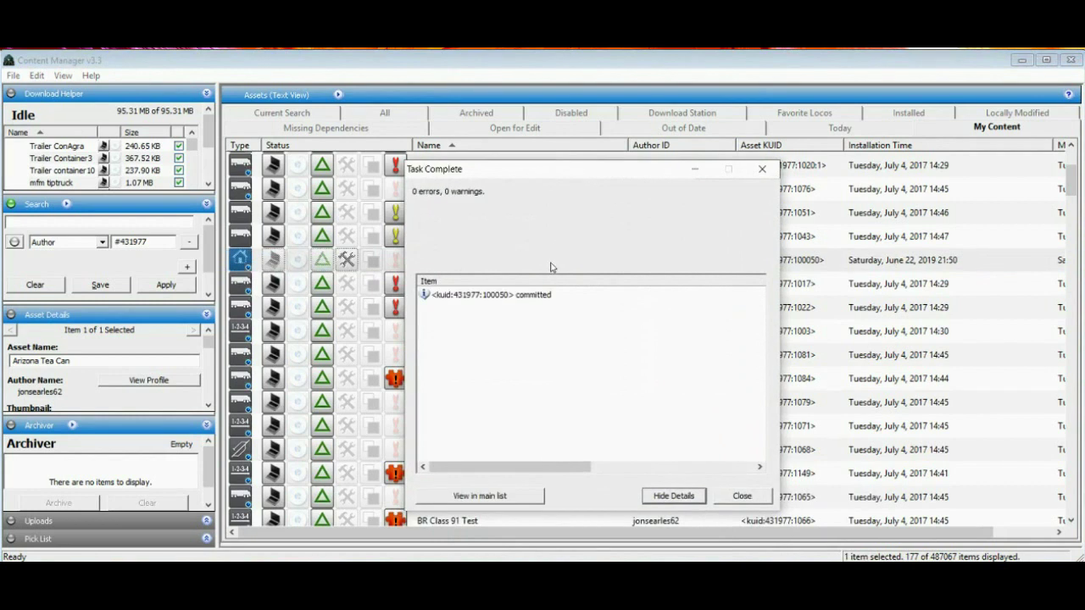
left_click(742, 496)
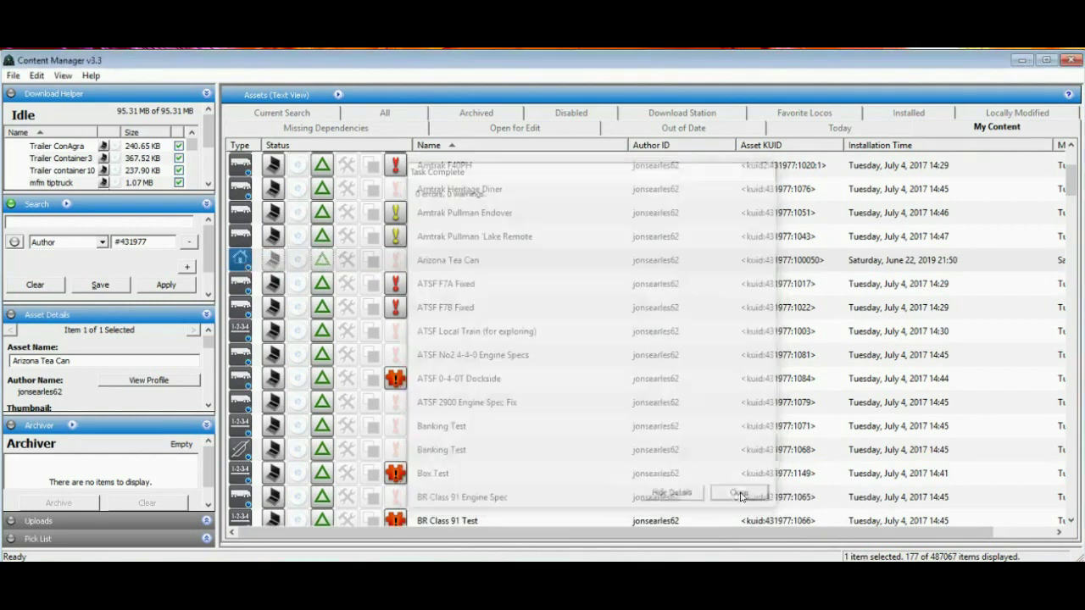
left_click(451, 253)
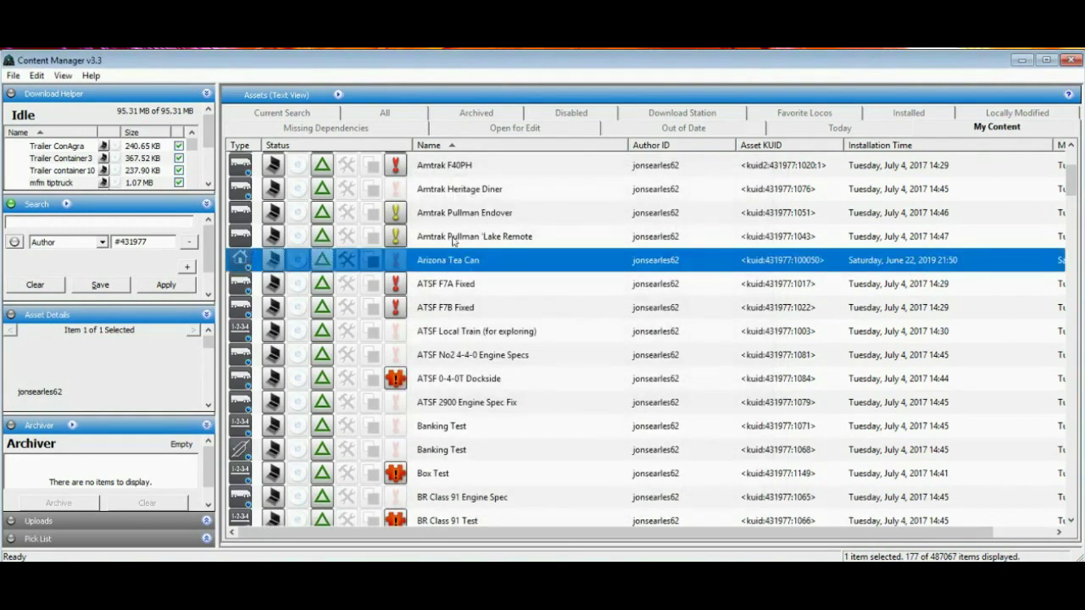
left_click(451, 238)
left_click(452, 262)
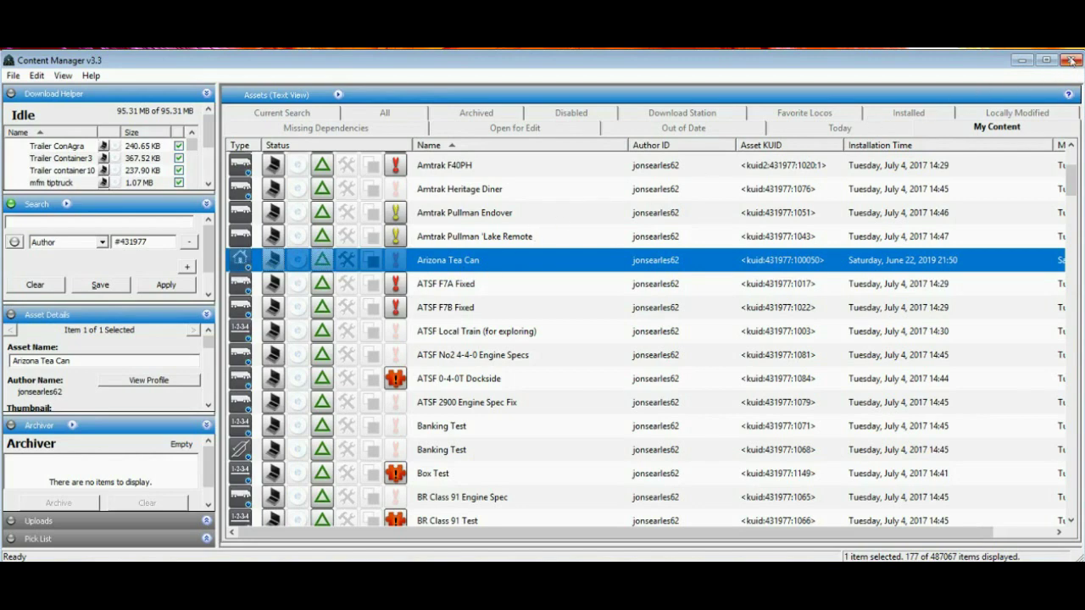
- Switch to Trainz and load the first Mountain Retreat session of the Mountain Retreat route in Surveyor
mouse_move(445, 561)
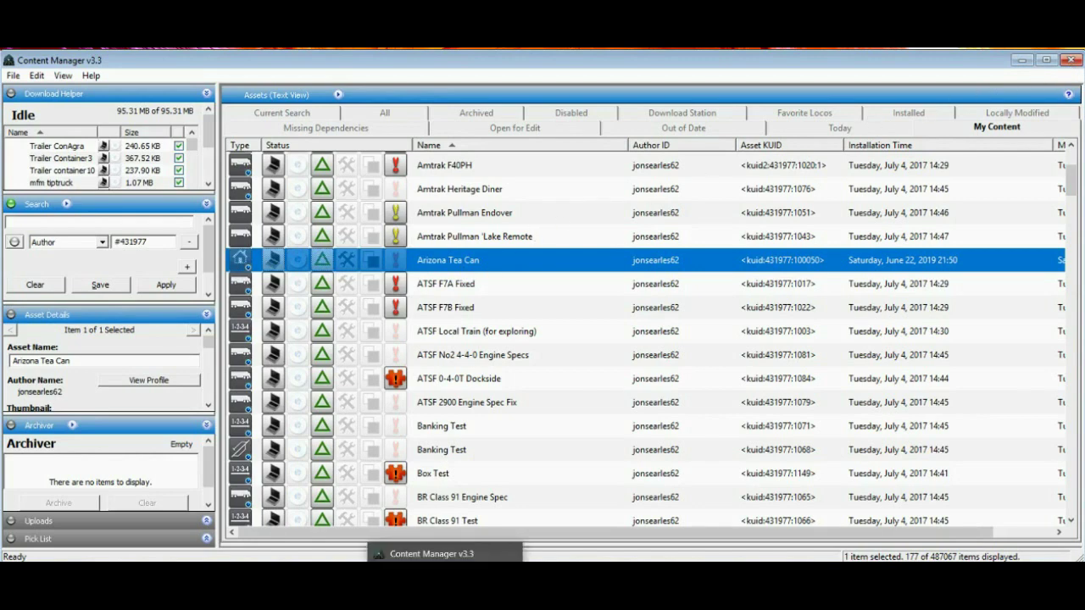
left_click(339, 539)
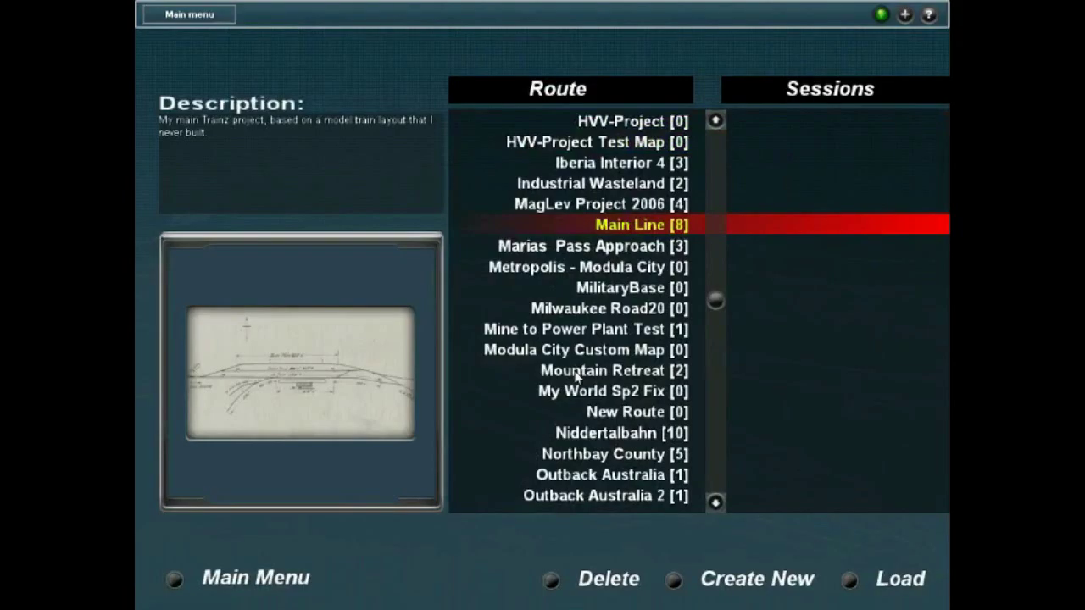
left_click(577, 373)
left_click(776, 395)
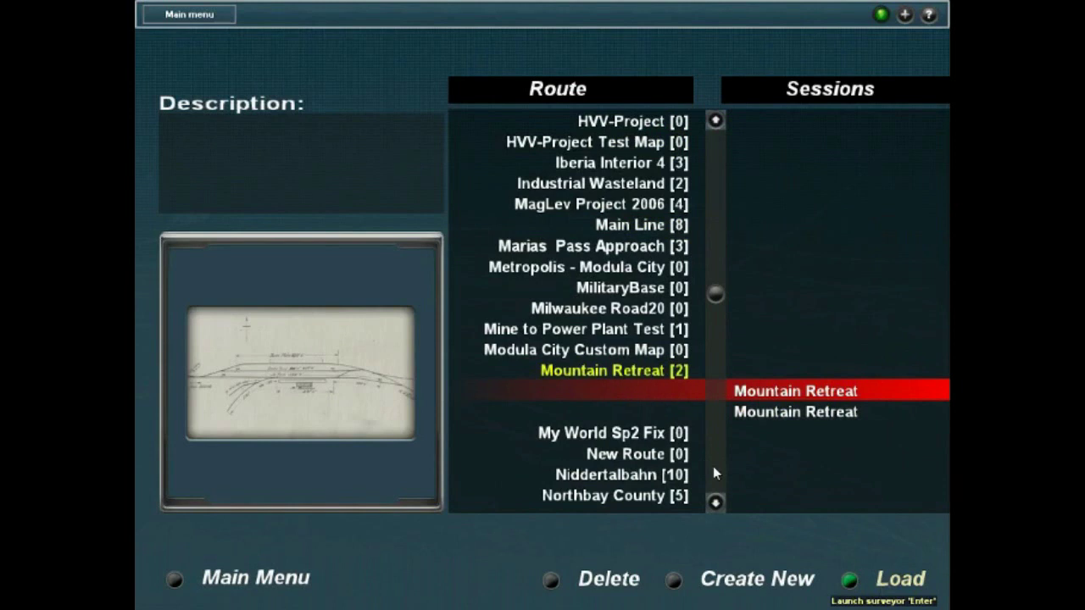
key("Return")
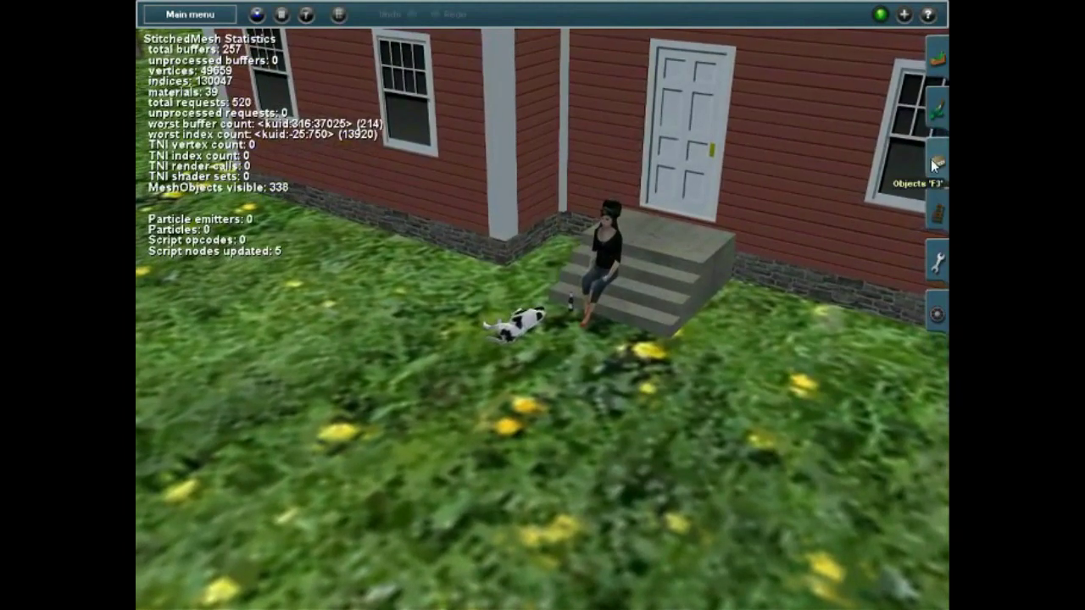
- Add an Arizona Tea Can object to the grass in front of the house's entrance steps
key("F3")
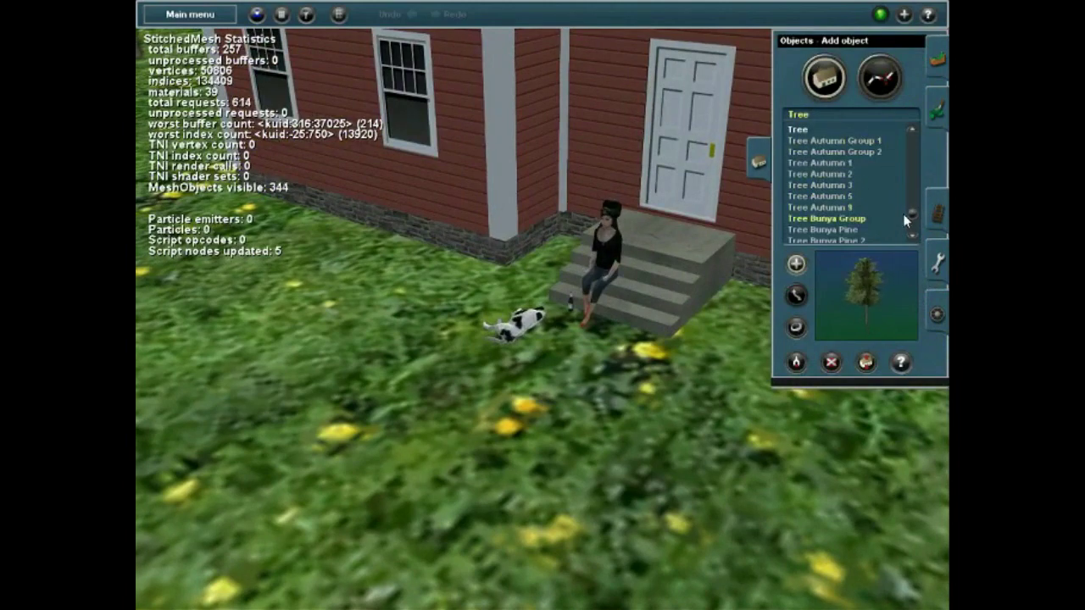
left_click_drag(912, 214, 911, 140)
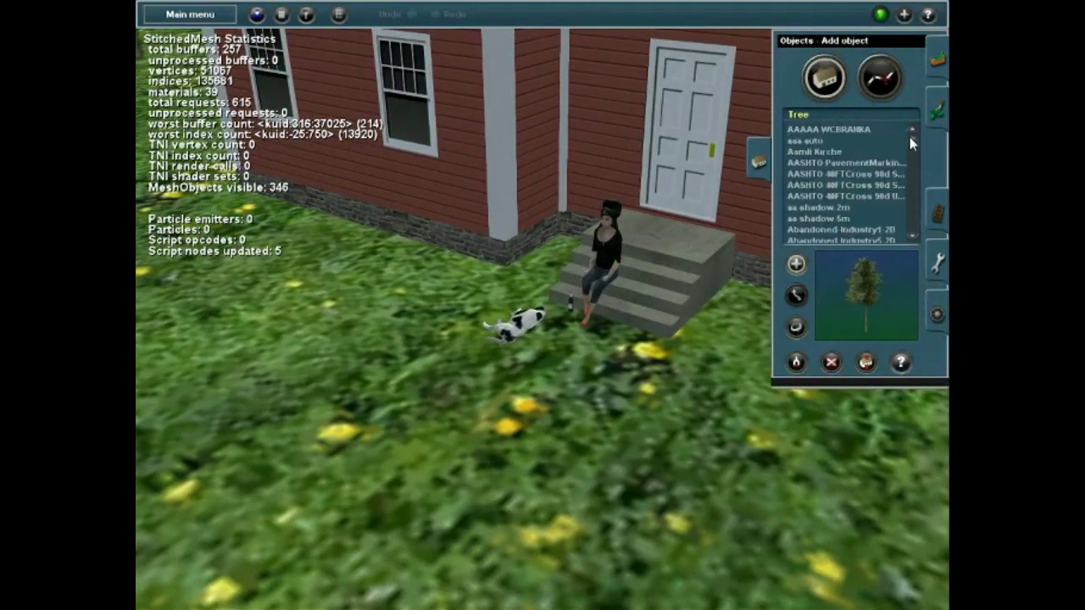
scroll(860, 194, "up", 3)
scroll(862, 202, "down", 5)
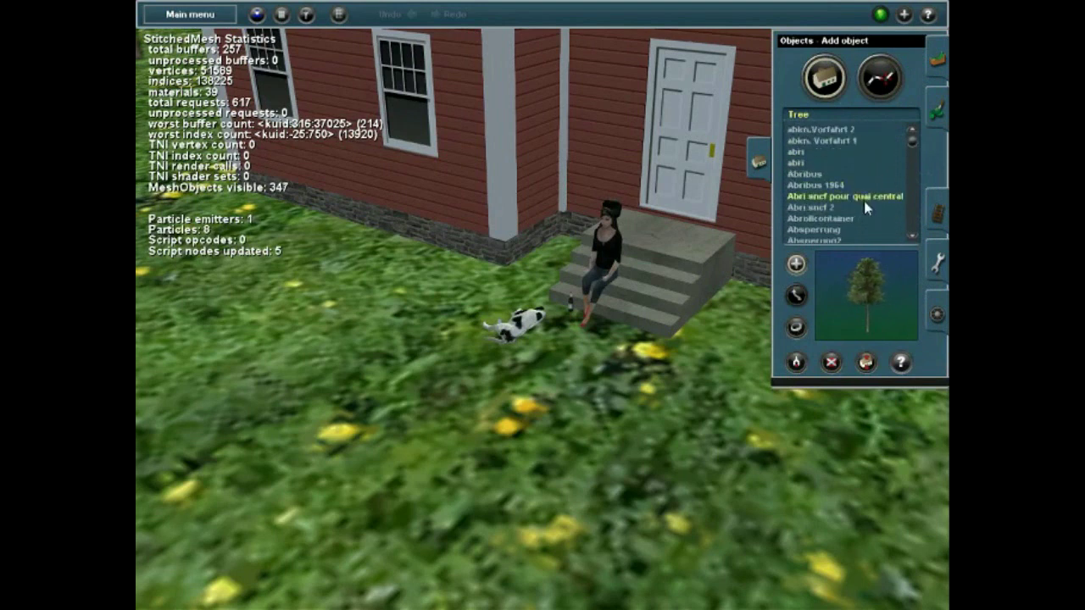
scroll(863, 209, "down", 10)
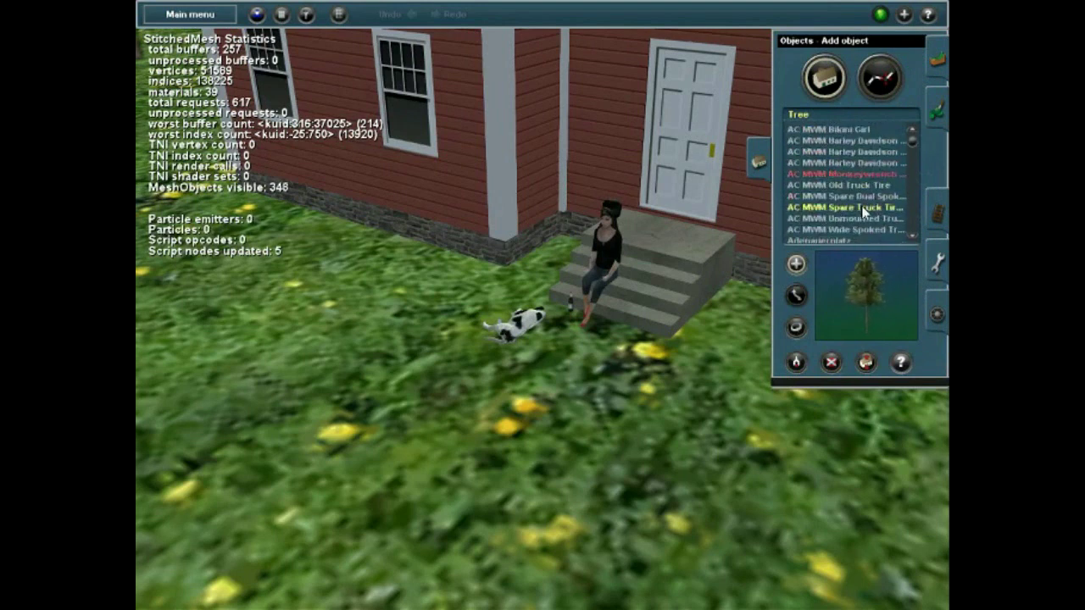
scroll(863, 219, "down", 3)
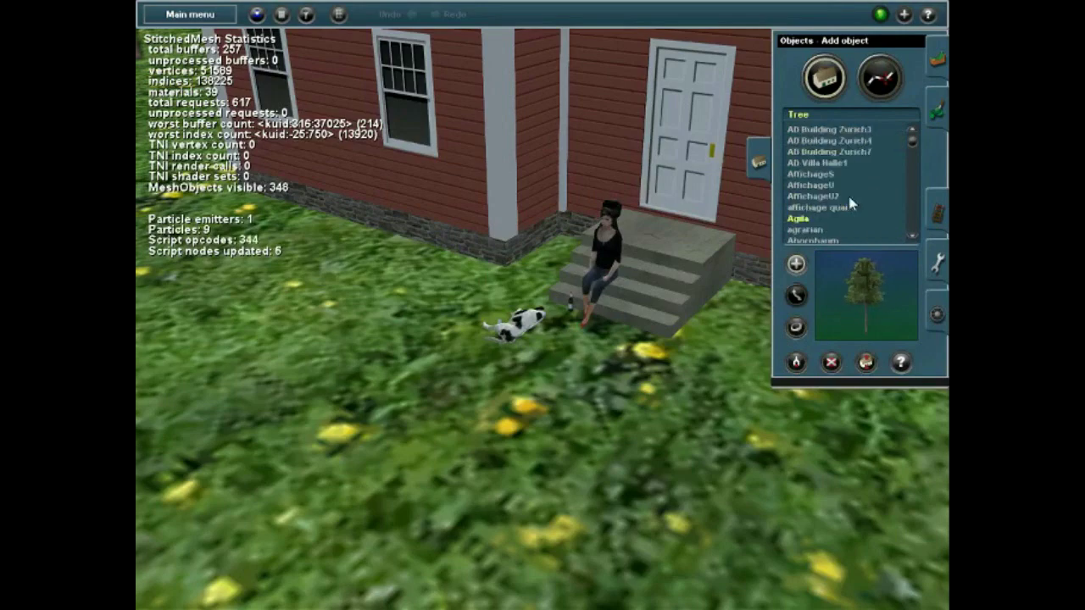
scroll(844, 197, "down", 5)
scroll(838, 196, "down", 5)
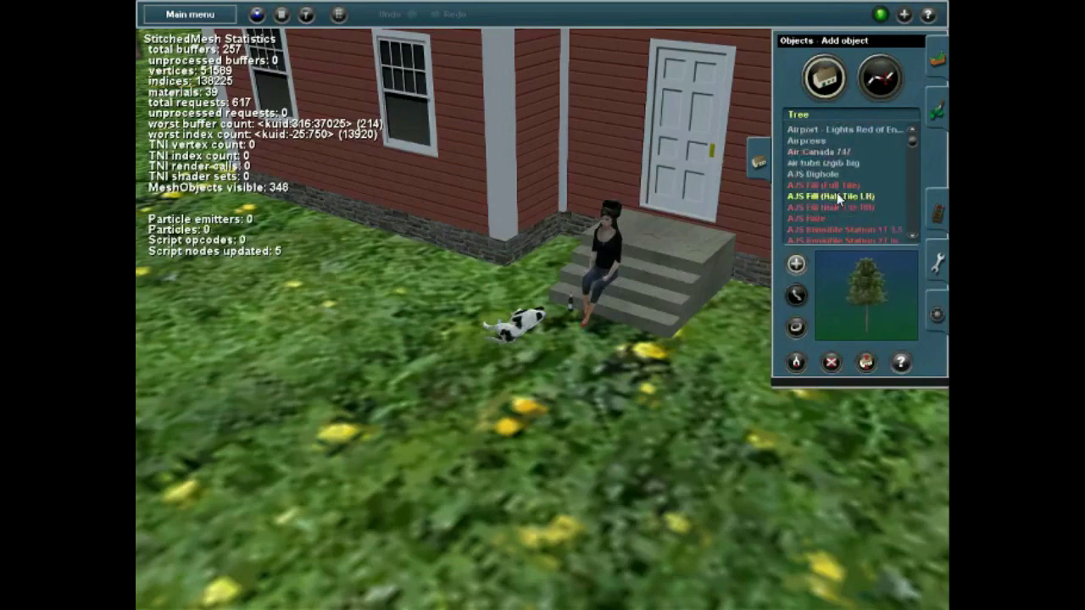
scroll(833, 204, "down", 5)
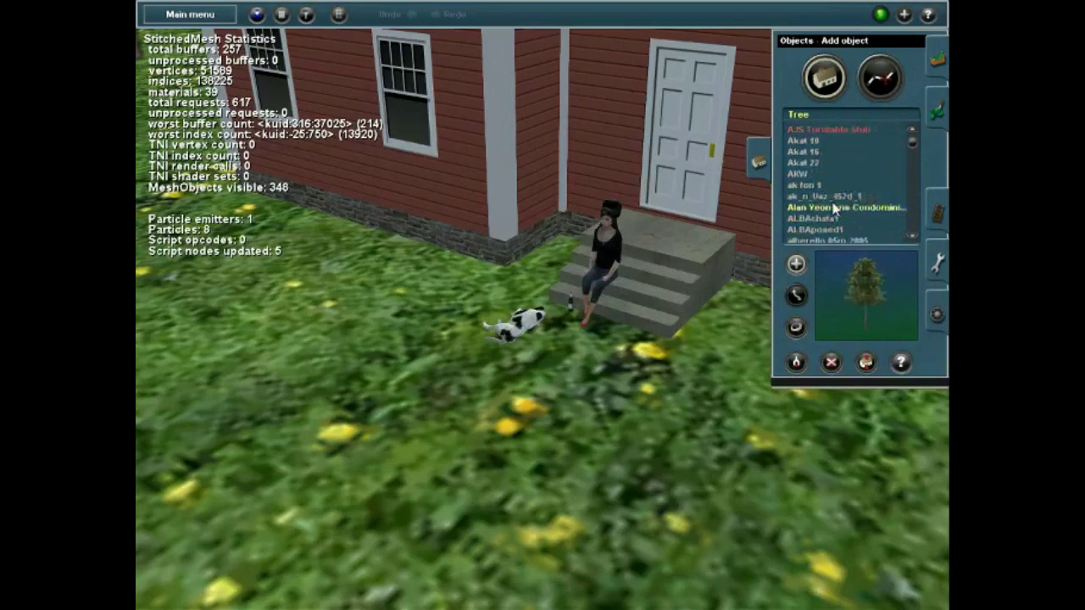
scroll(833, 222, "down", 6)
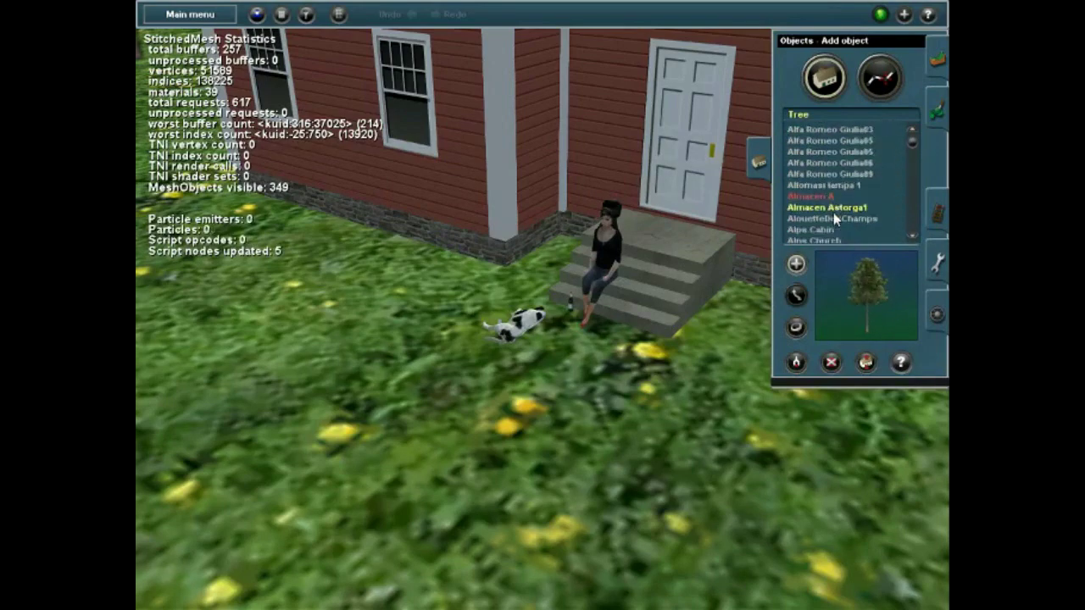
scroll(828, 217, "down", 6)
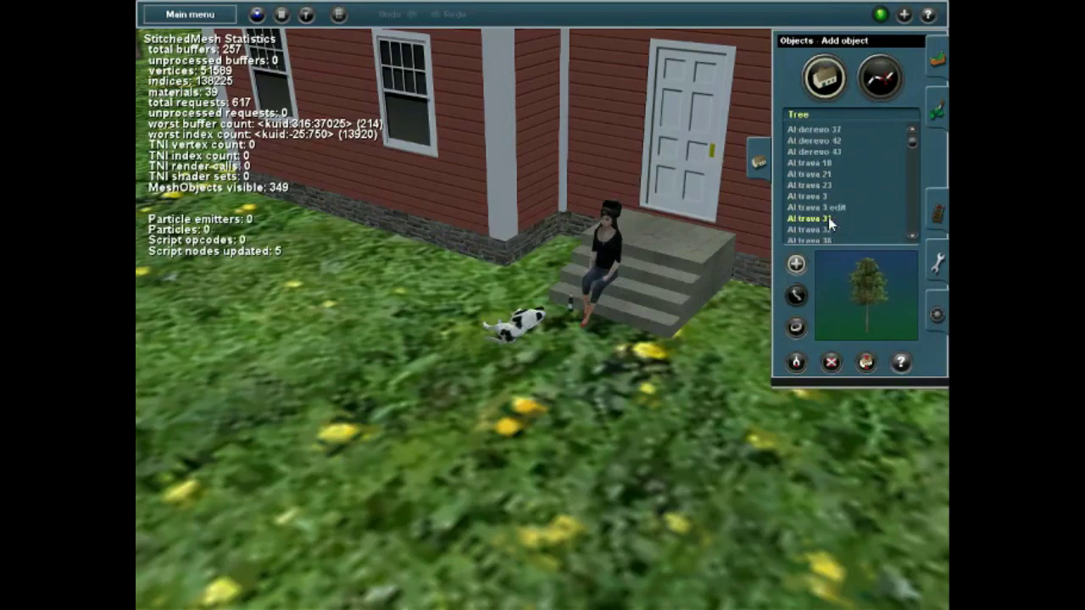
scroll(829, 217, "down", 6)
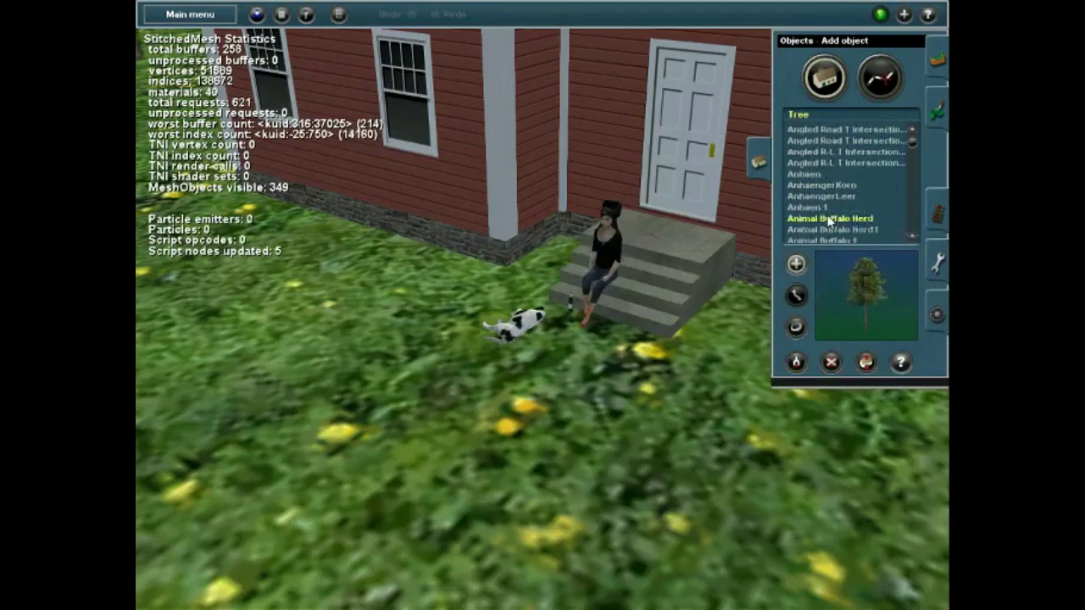
scroll(834, 221, "down", 6)
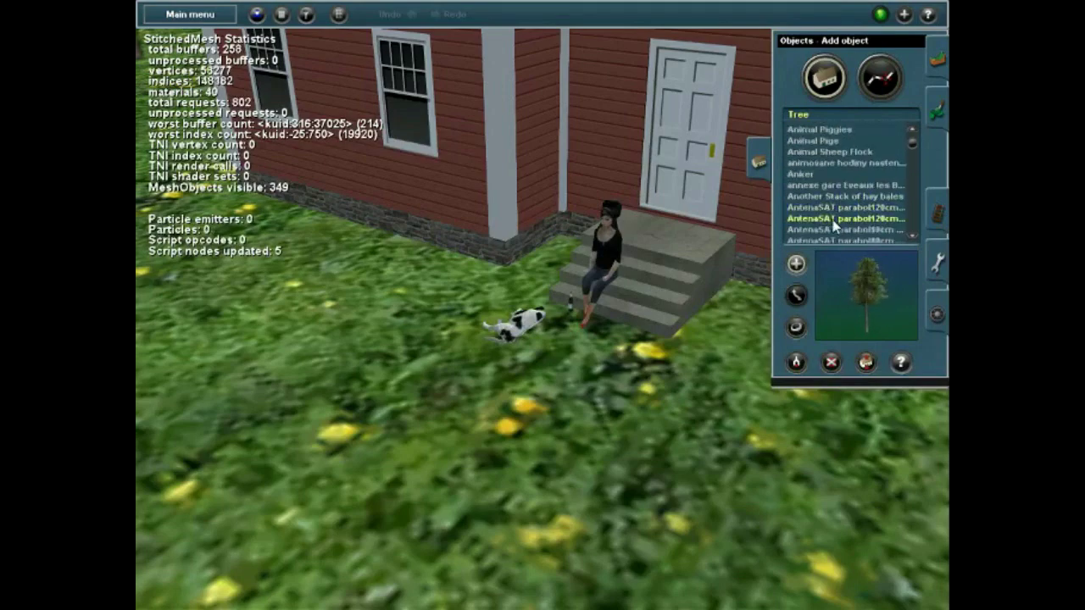
scroll(831, 220, "down", 4)
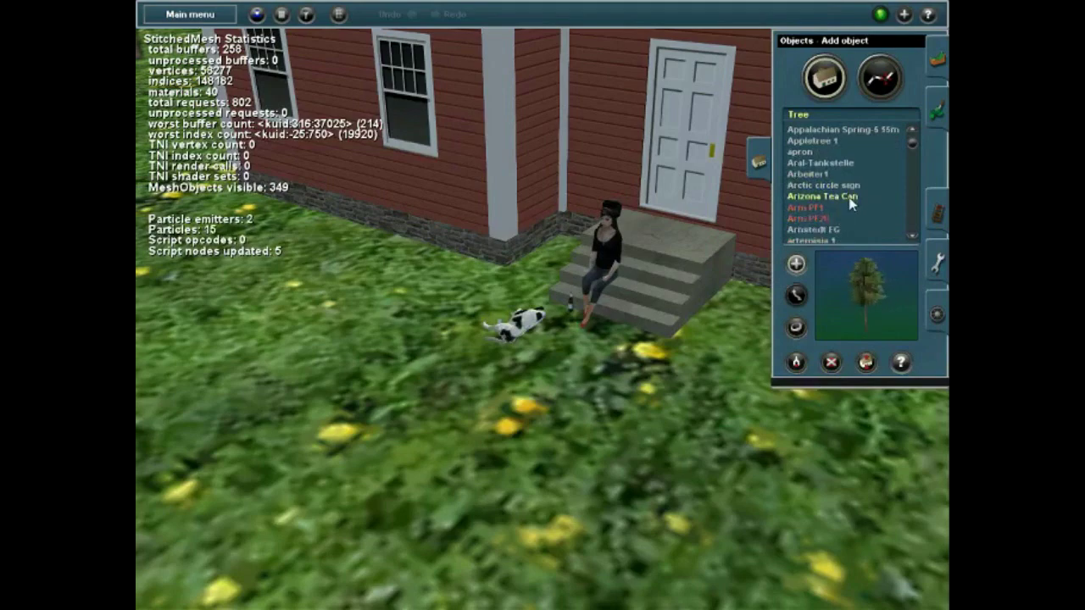
left_click(849, 197)
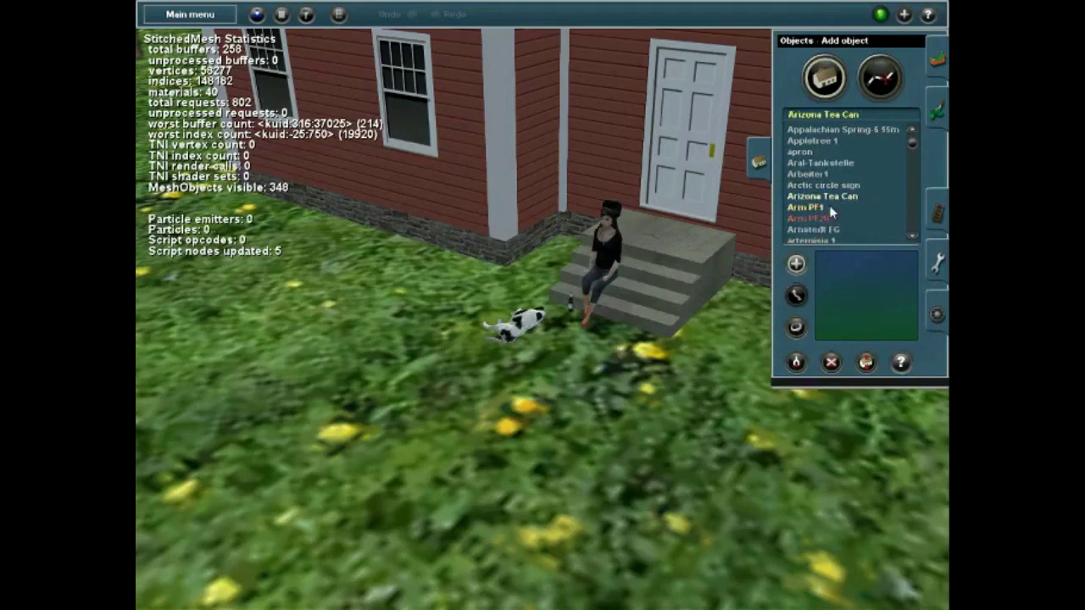
left_click(629, 347)
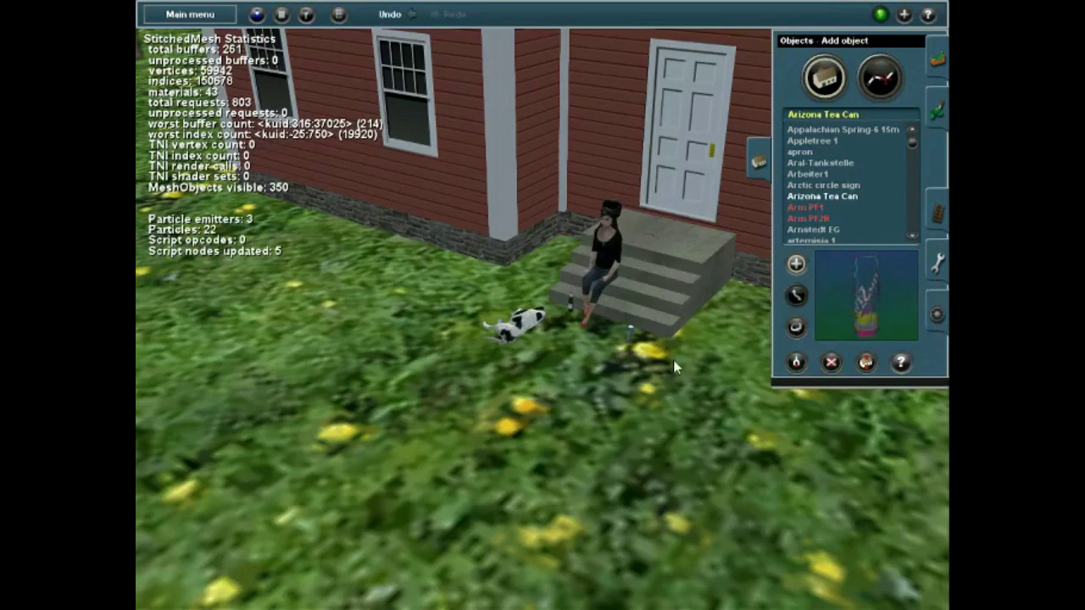
key("Left")
key("Left")
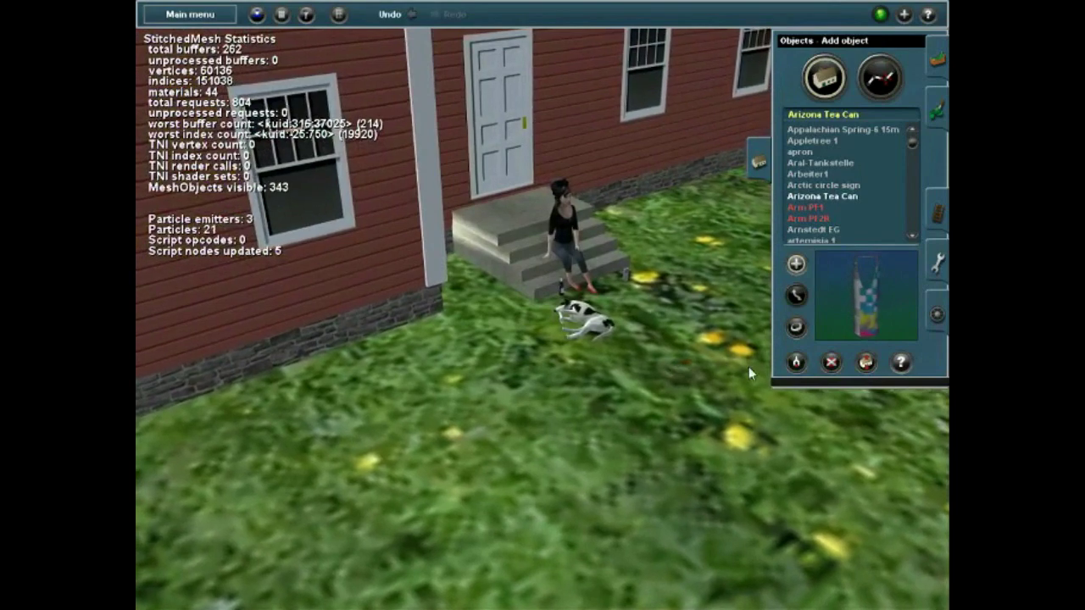
- Start Driver and save the changed route and session under the name Mountain Retreat
left_click(254, 17)
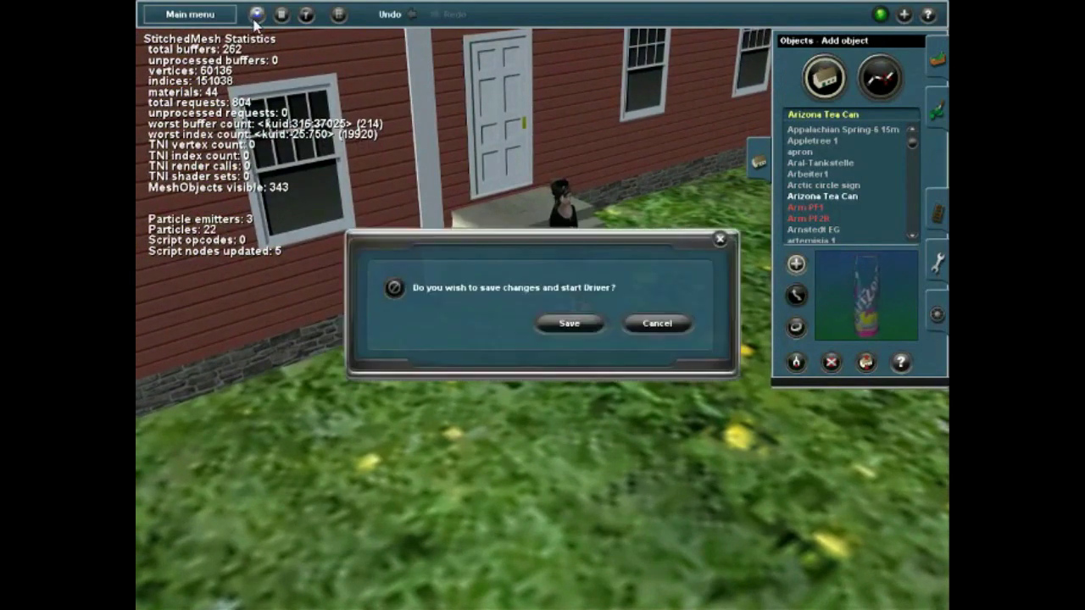
left_click(569, 322)
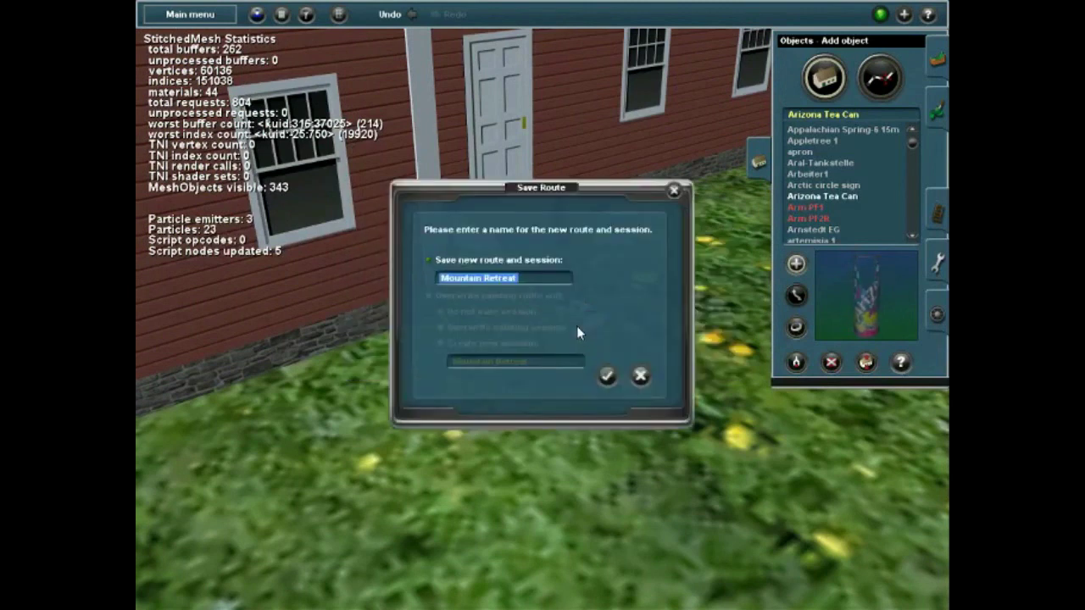
left_click(608, 378)
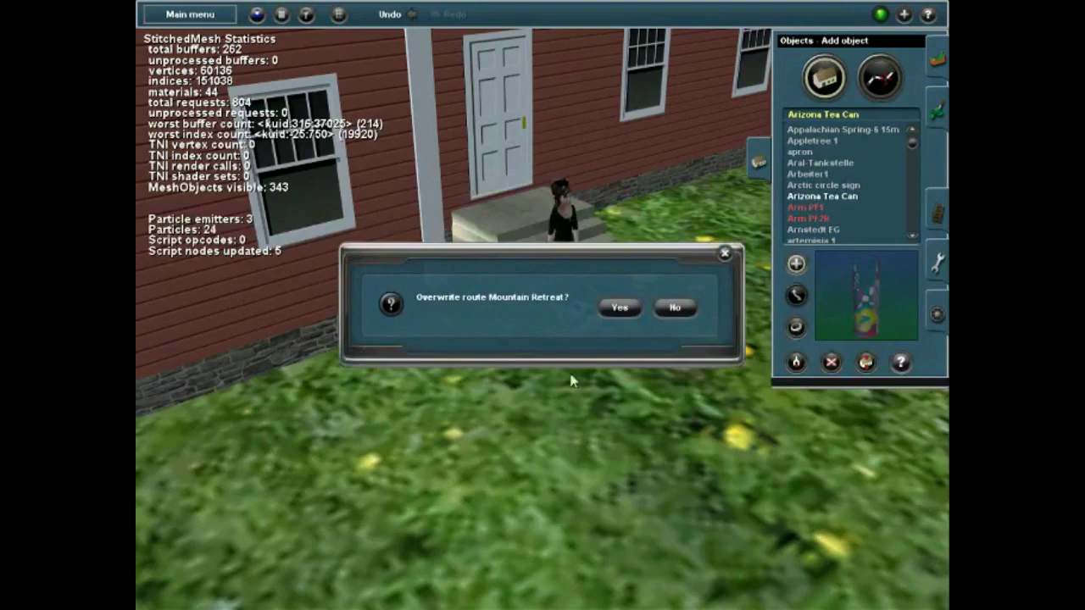